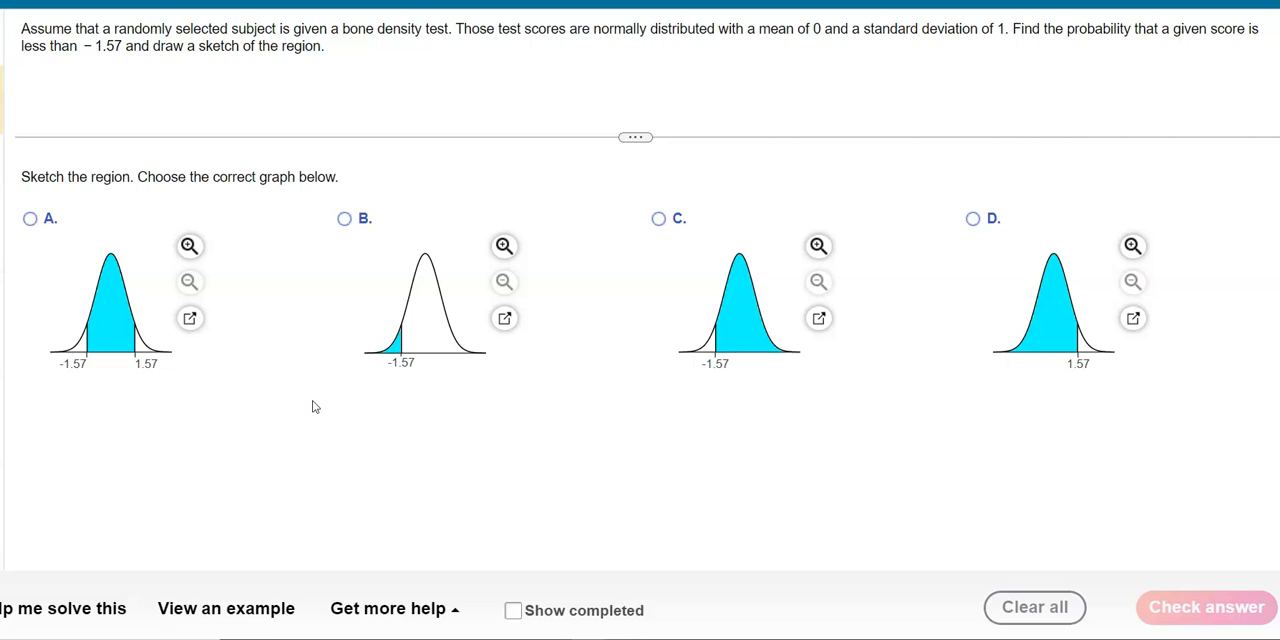
- Answer the sketch question with graph B, submit it for checking and dismiss the feedback
left_click(344, 218)
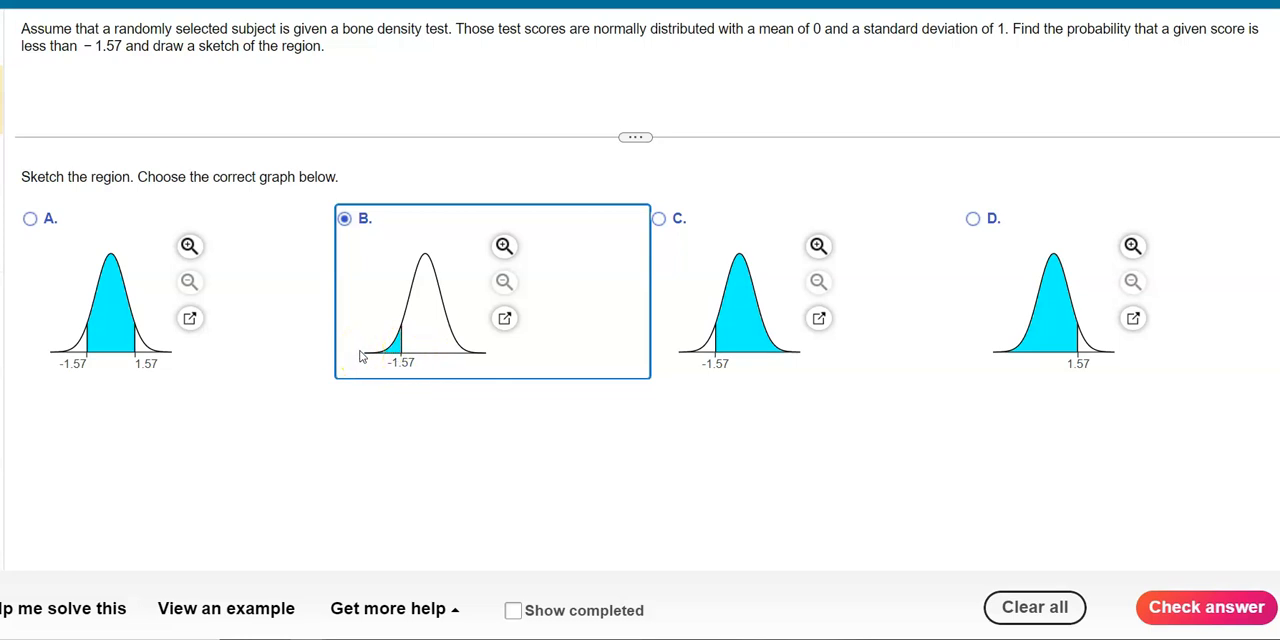
left_click(1206, 608)
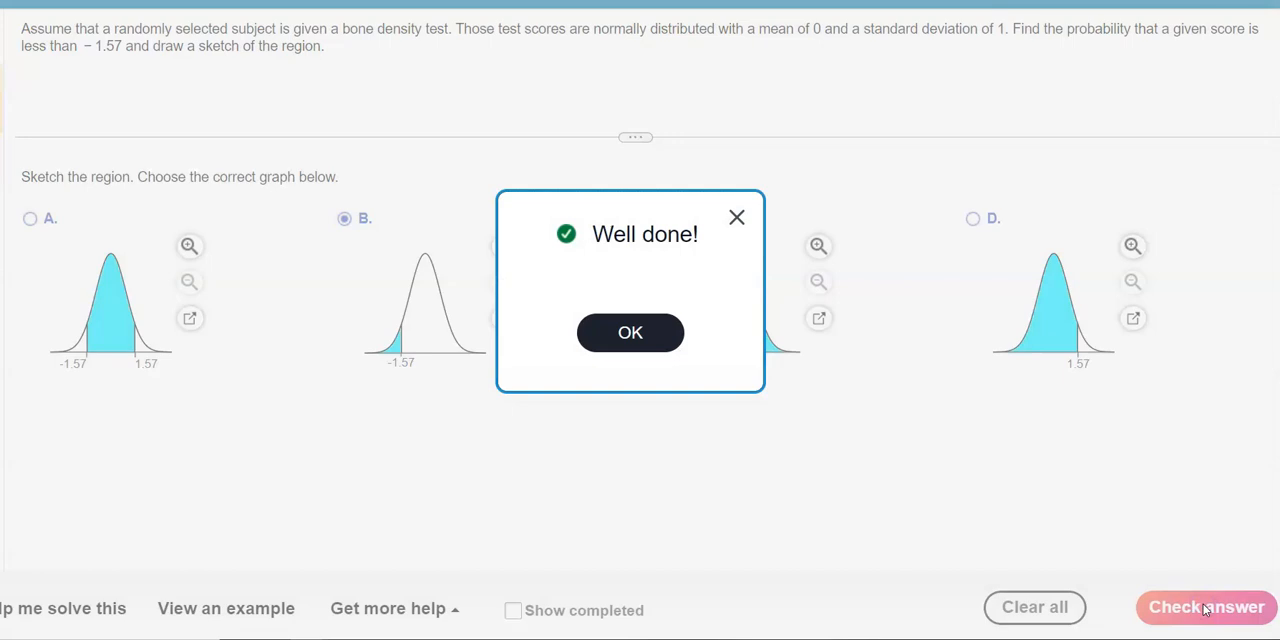
left_click(637, 340)
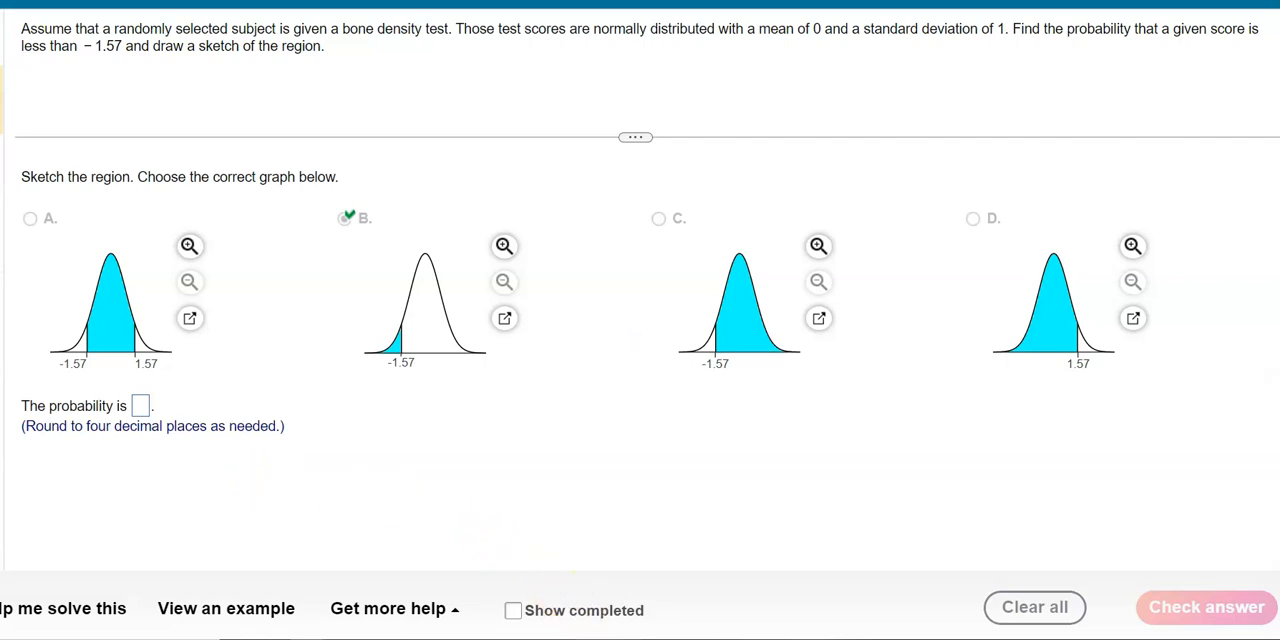
- Switch to Excel and insert the statistical function NORM.DIST in cell D2
key("alt+Tab")
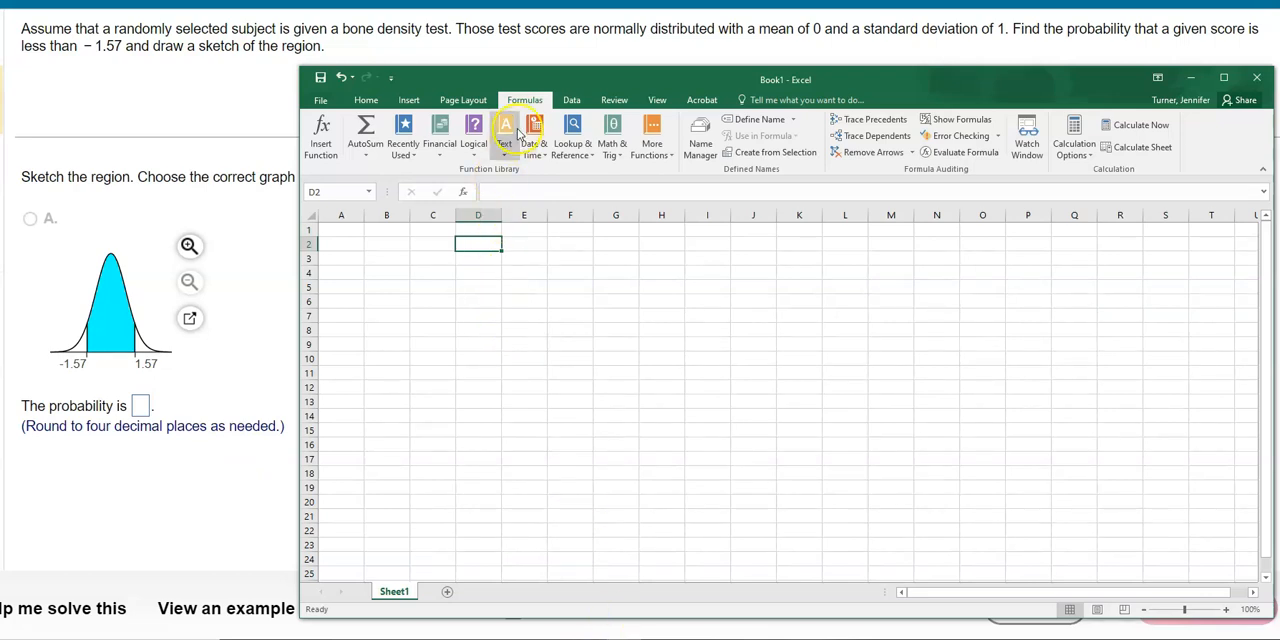
left_click(652, 145)
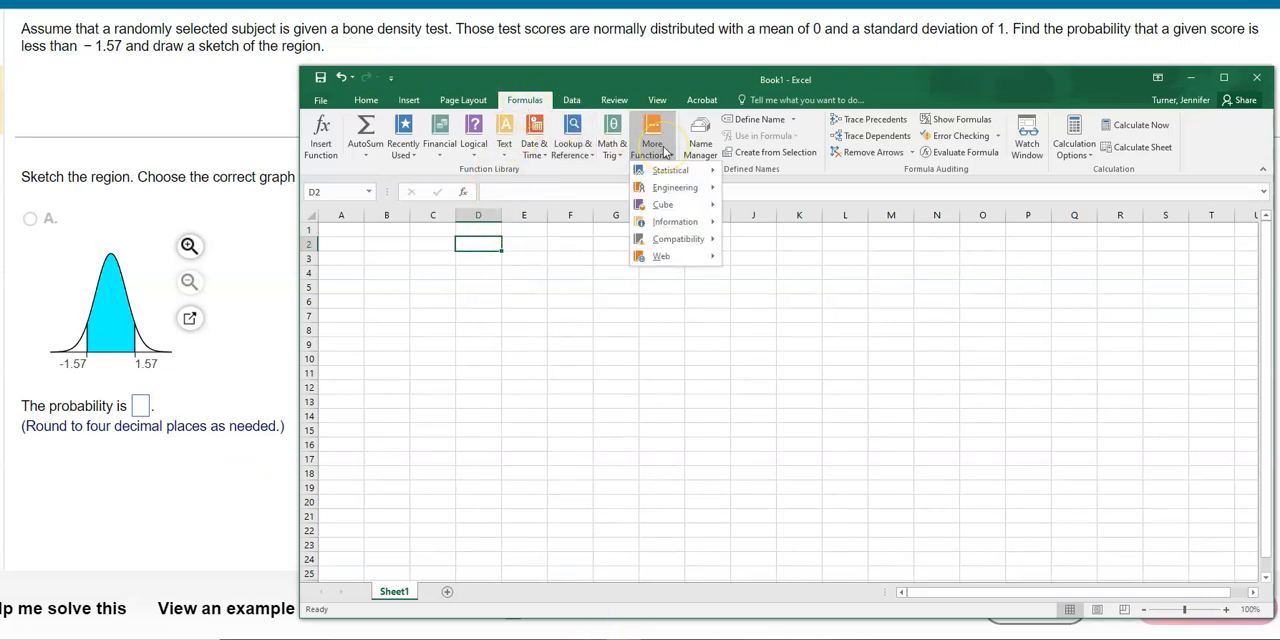
mouse_move(674, 175)
left_click_drag(865, 212, 866, 434)
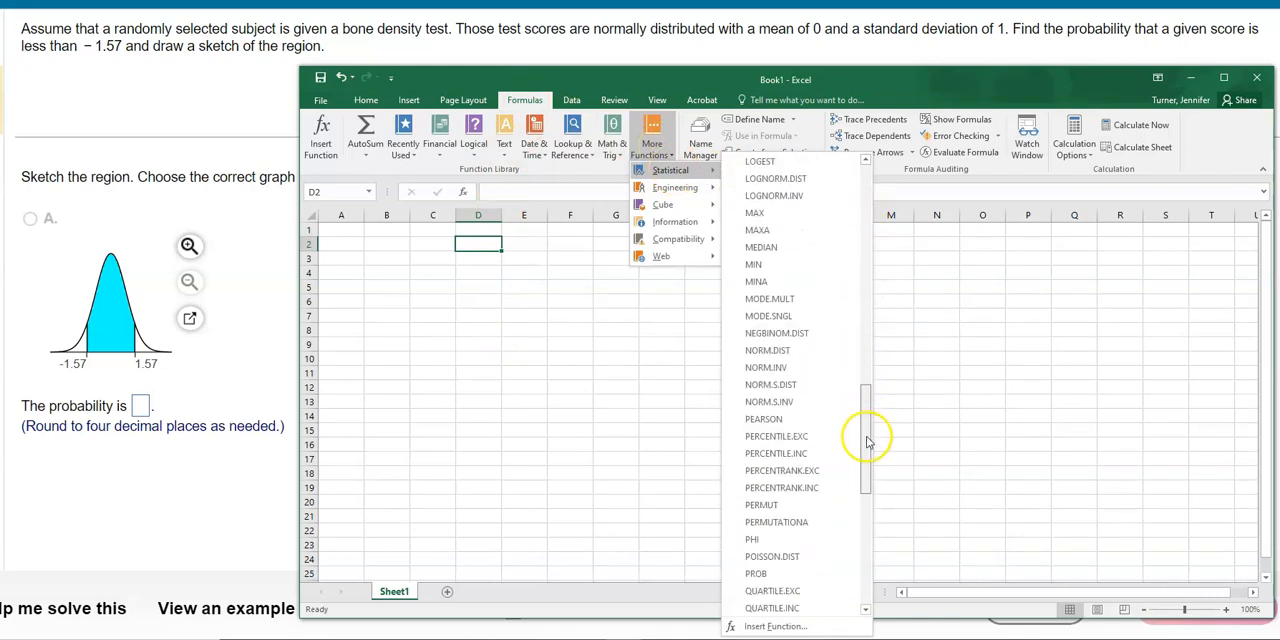
left_click(789, 353)
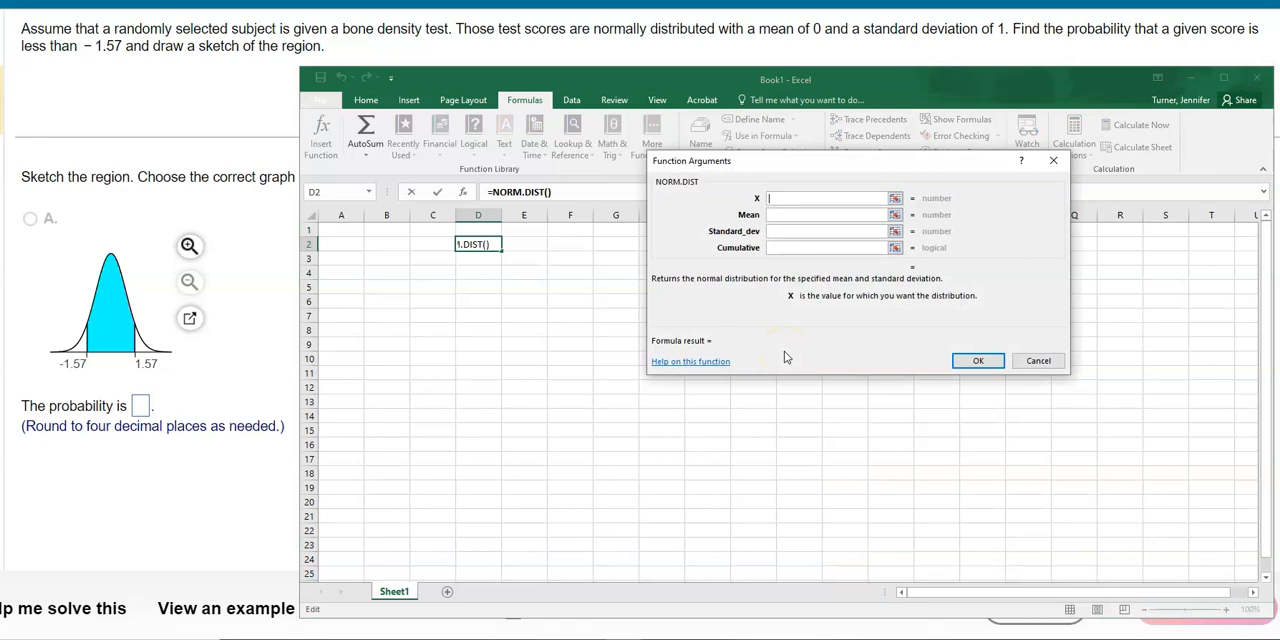
- Complete the NORM.DIST arguments with X -1.57, mean 0, standard deviation 1 and cumulative true
left_click(777, 197)
left_click(787, 198)
type("-1.57")
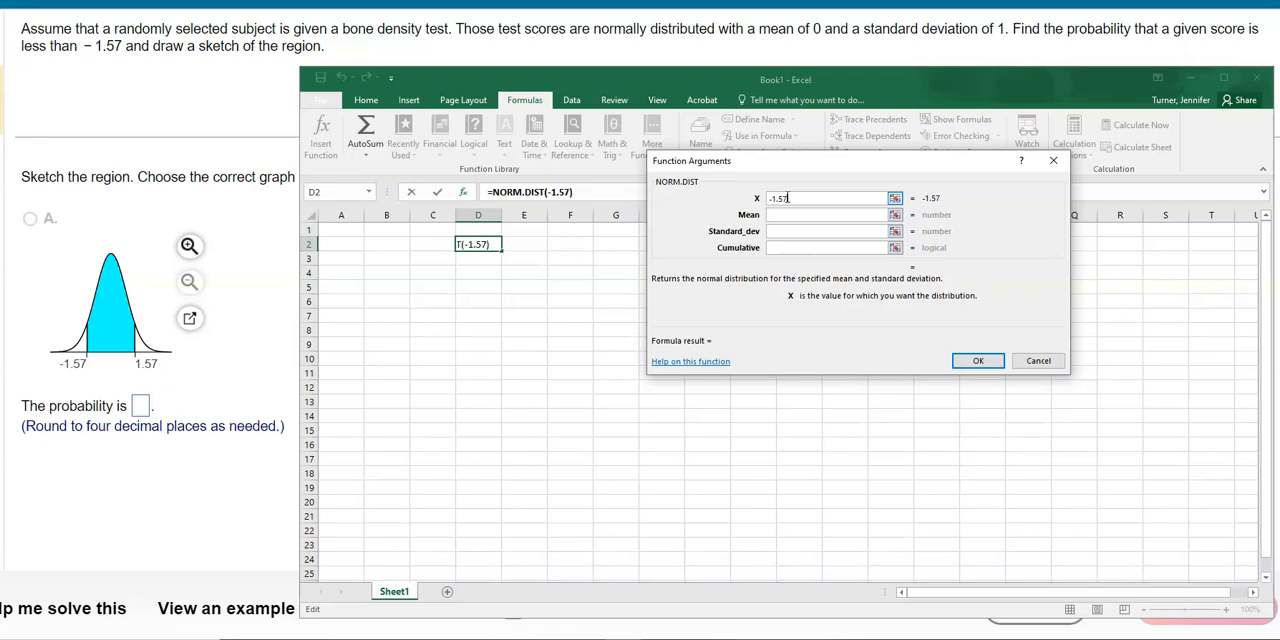
left_click(787, 213)
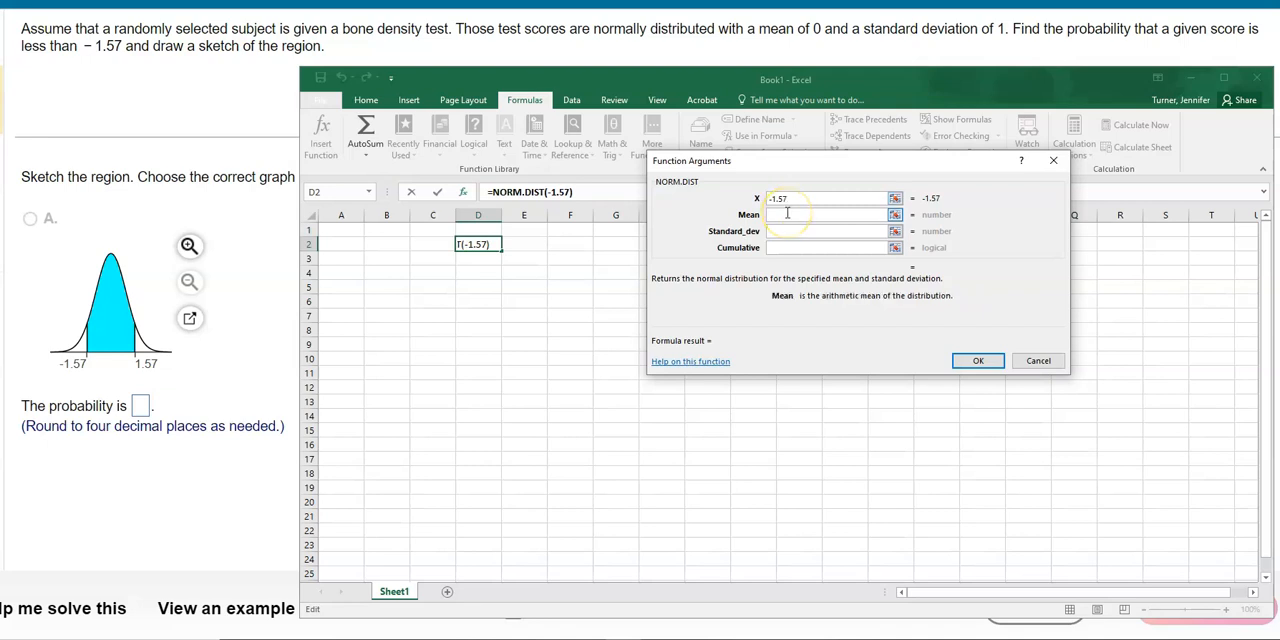
type("0")
left_click(789, 232)
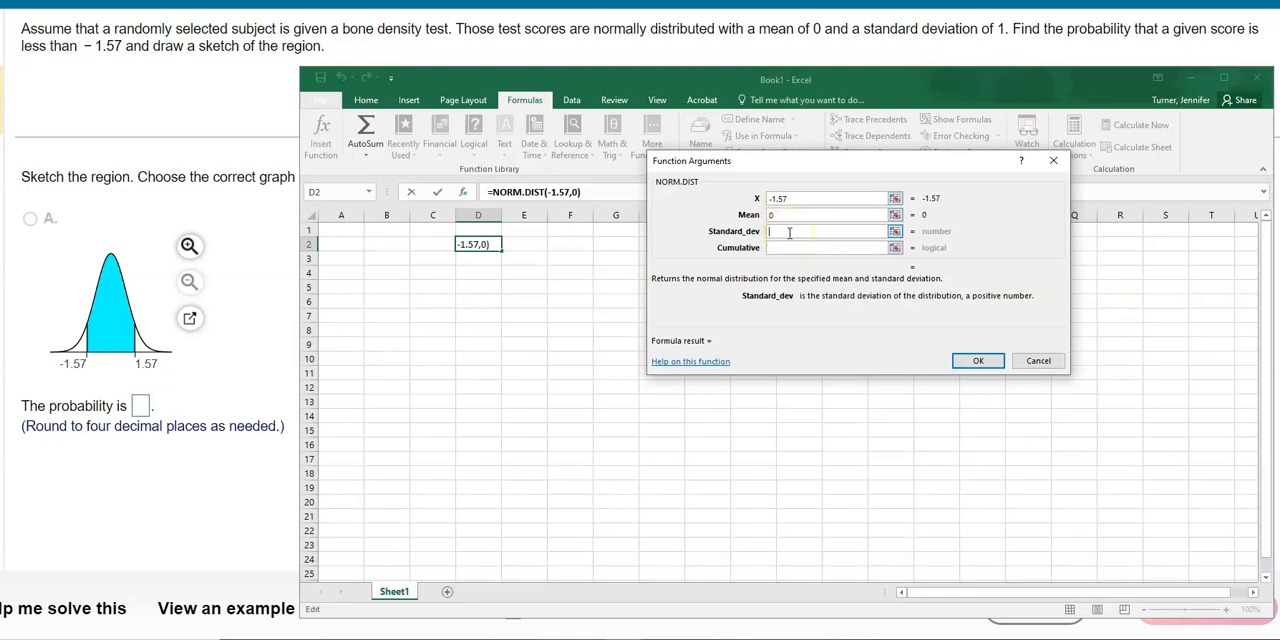
type("1")
left_click(784, 214)
left_click(780, 230)
left_click(780, 248)
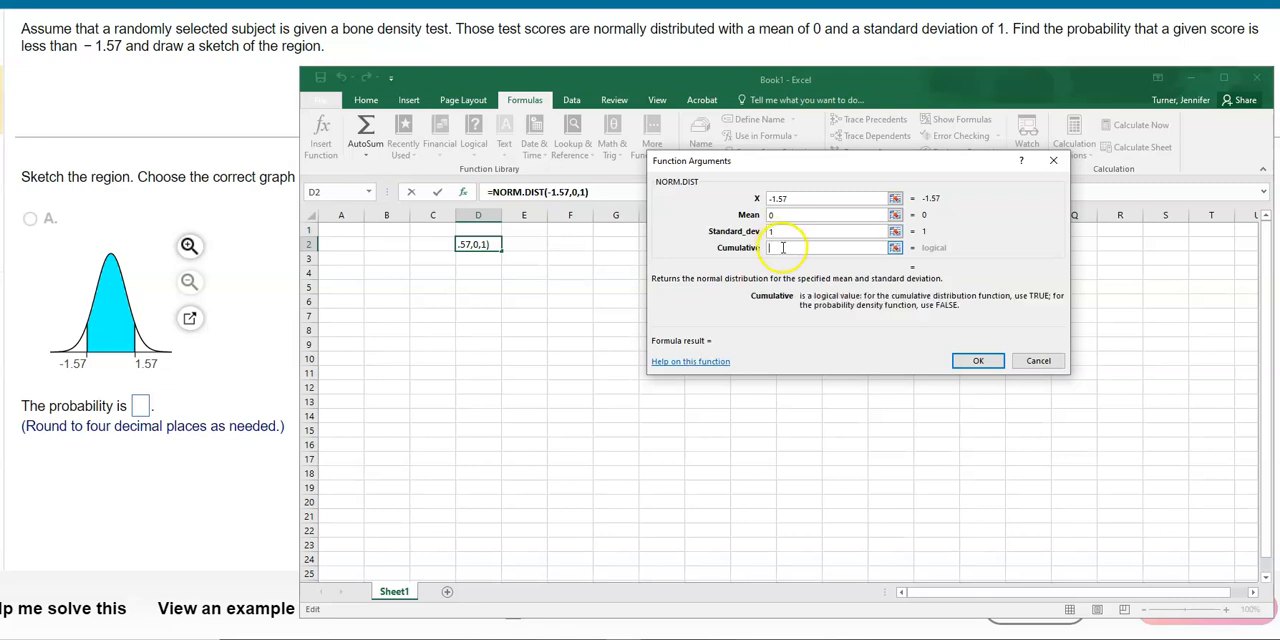
type("true")
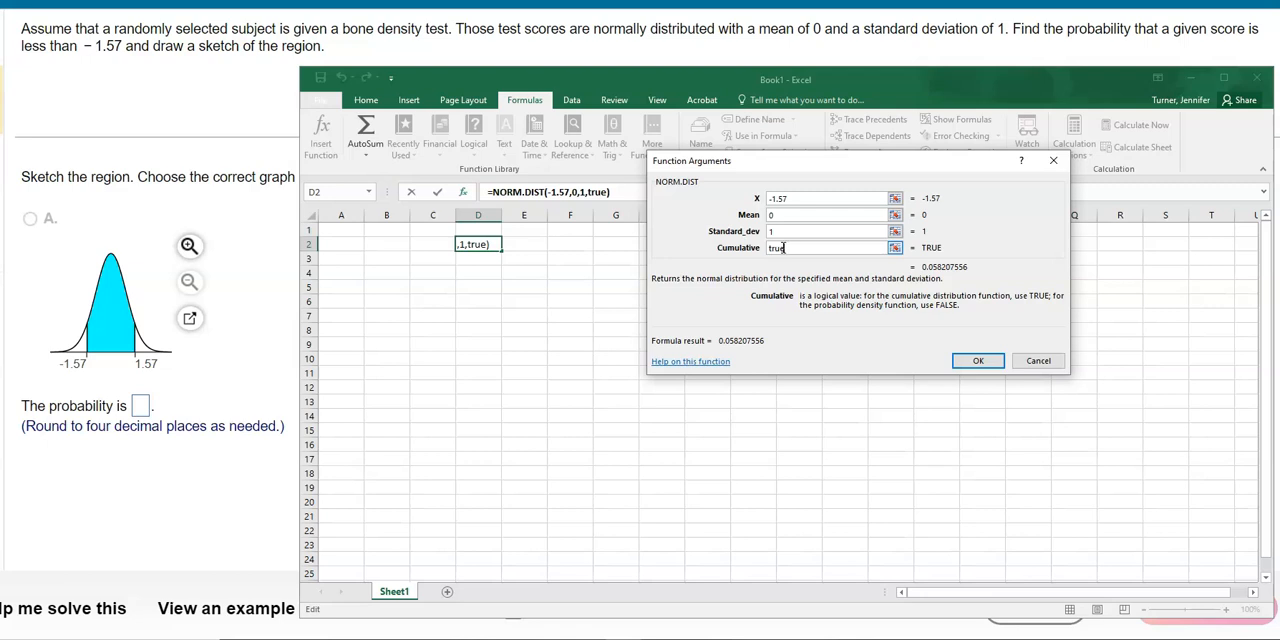
left_click(982, 361)
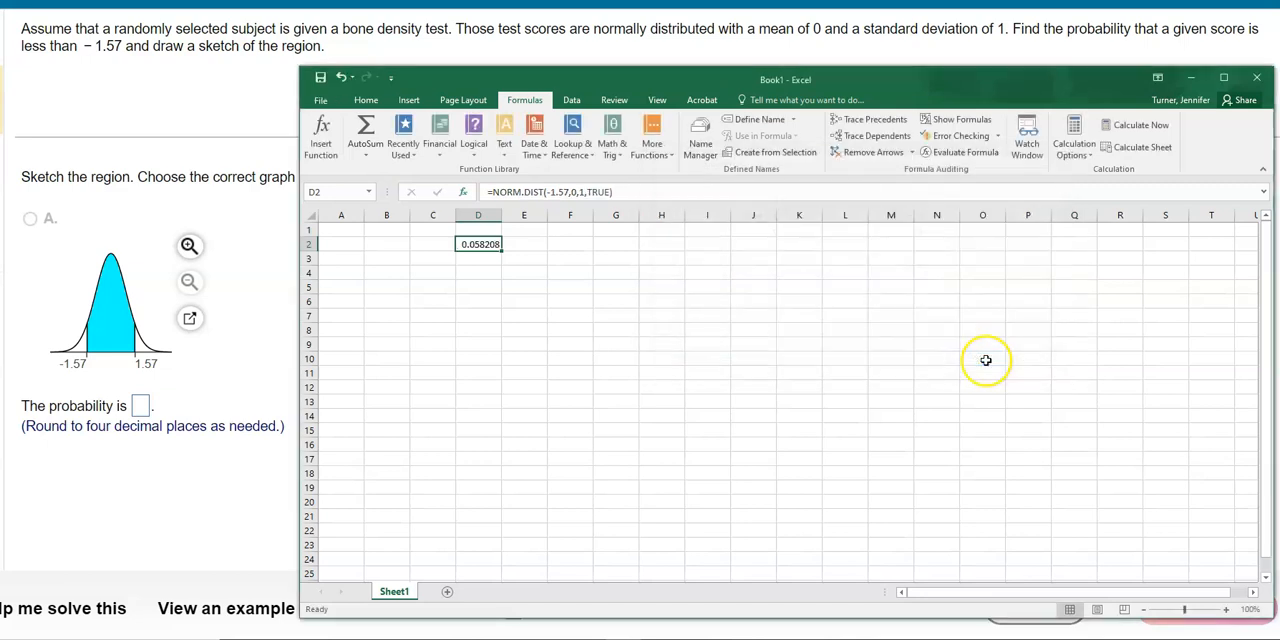
- Label the result in cell E2 with "area to the LEFT of -1.57"
left_click(540, 244)
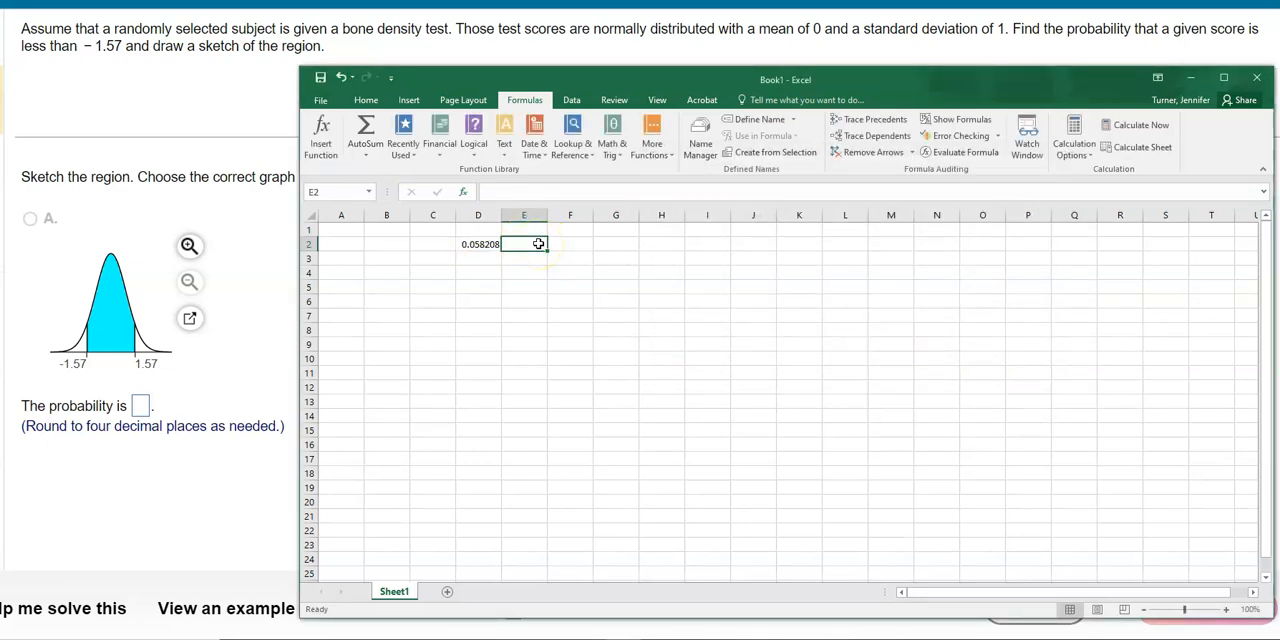
type("area to the LEFT o")
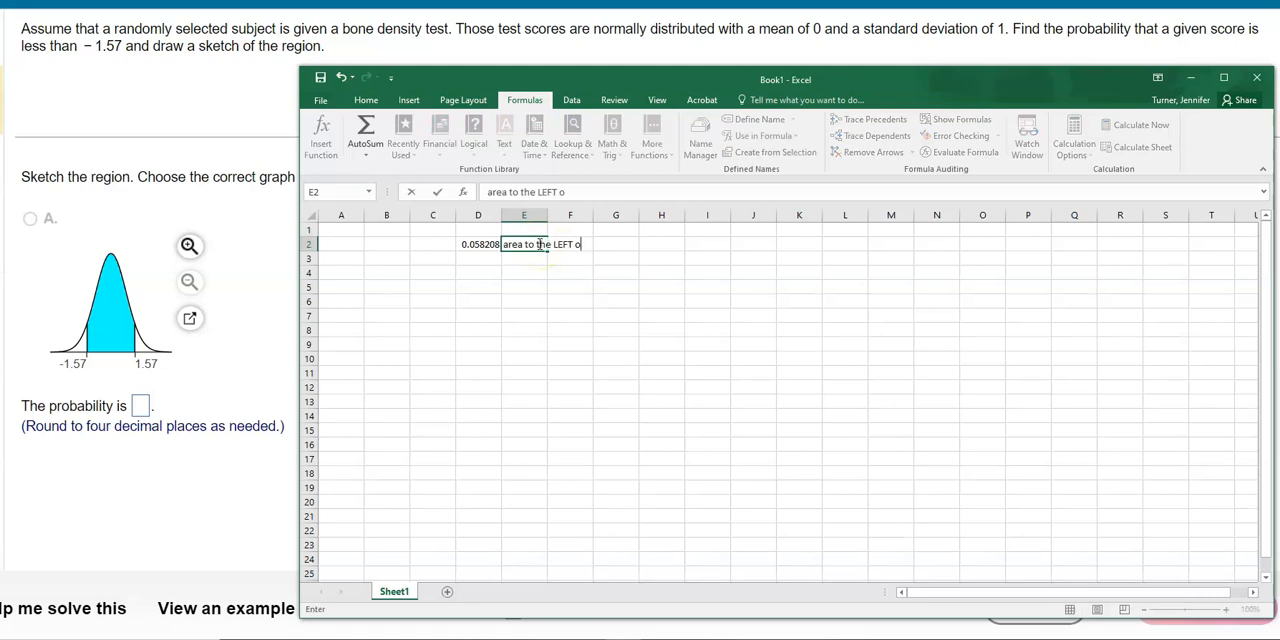
type("f -1.57")
left_click(590, 305)
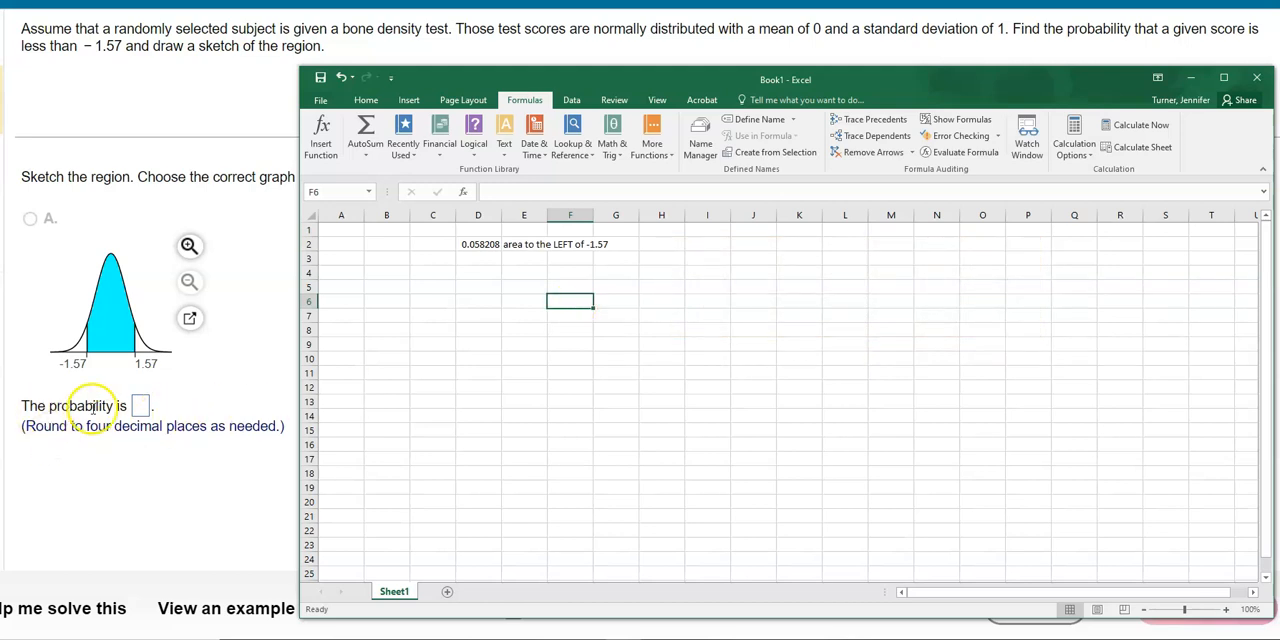
- Reduce the displayed precision of cell D2 to four decimal places
left_click(464, 247)
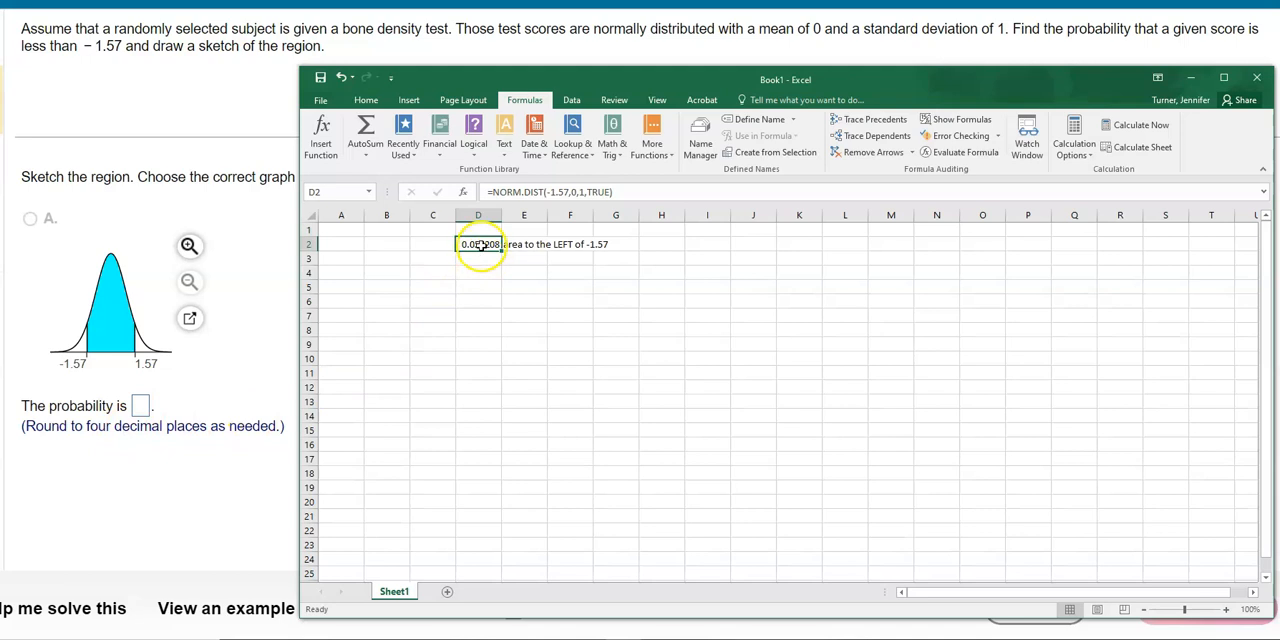
left_click(366, 101)
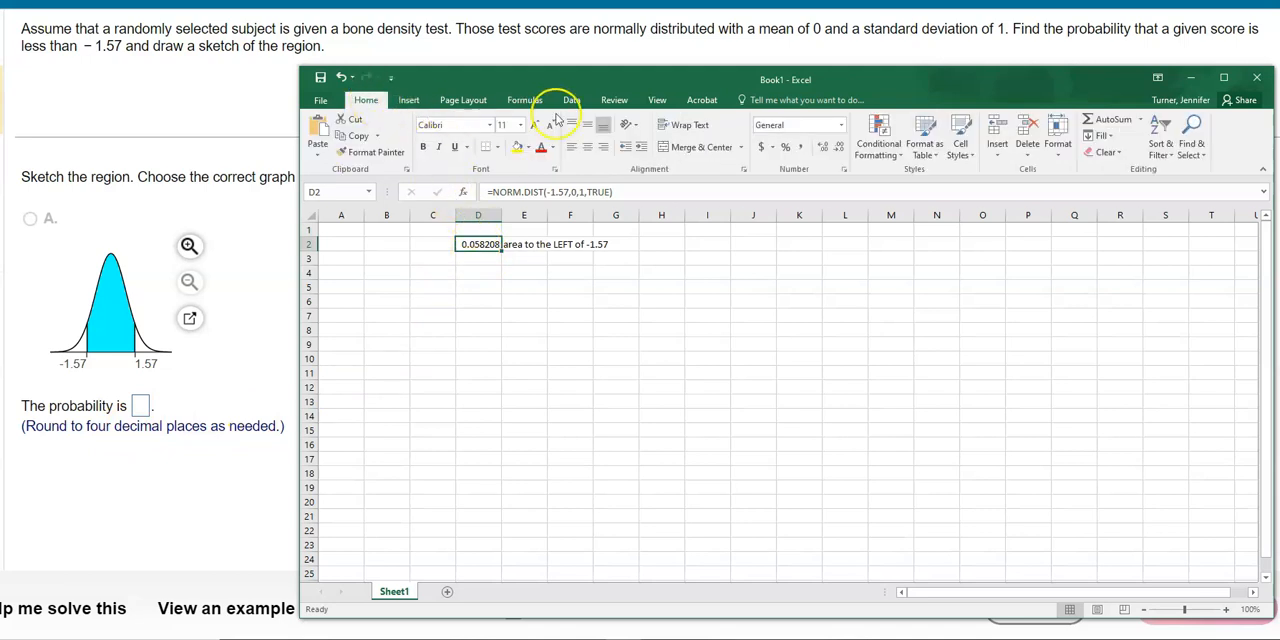
left_click(841, 152)
left_click(841, 152)
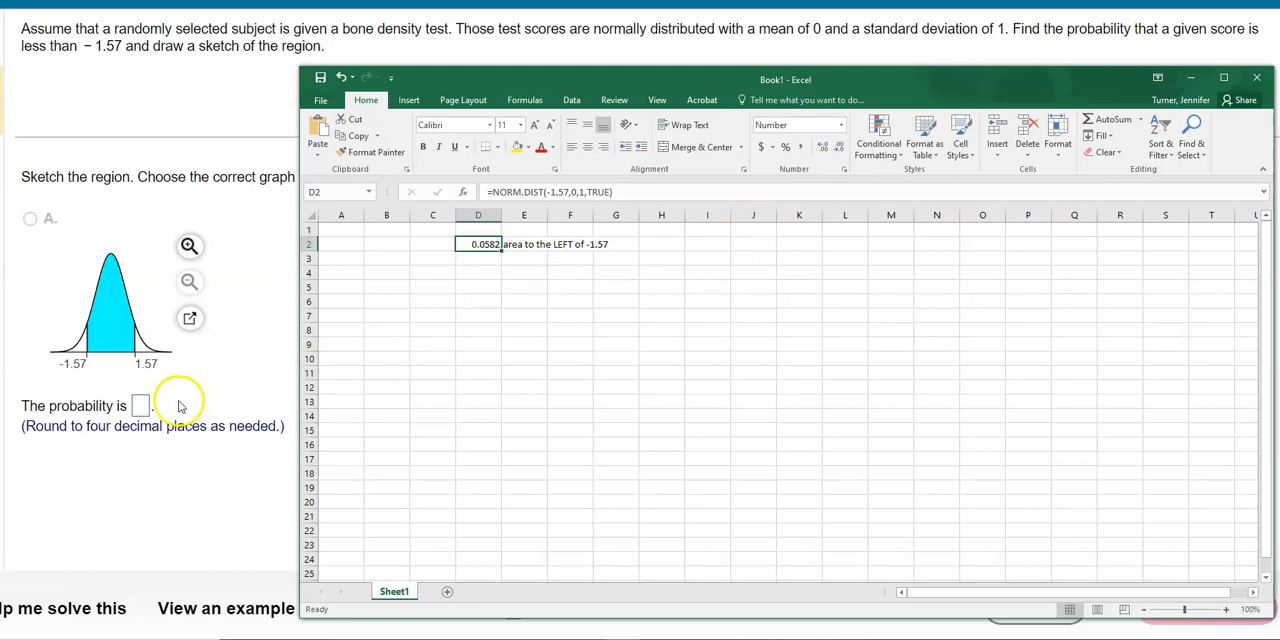
- Return to the homework question, enter .0582 as the probability, check the answer and continue to the next question
left_click(141, 408)
type(".0582")
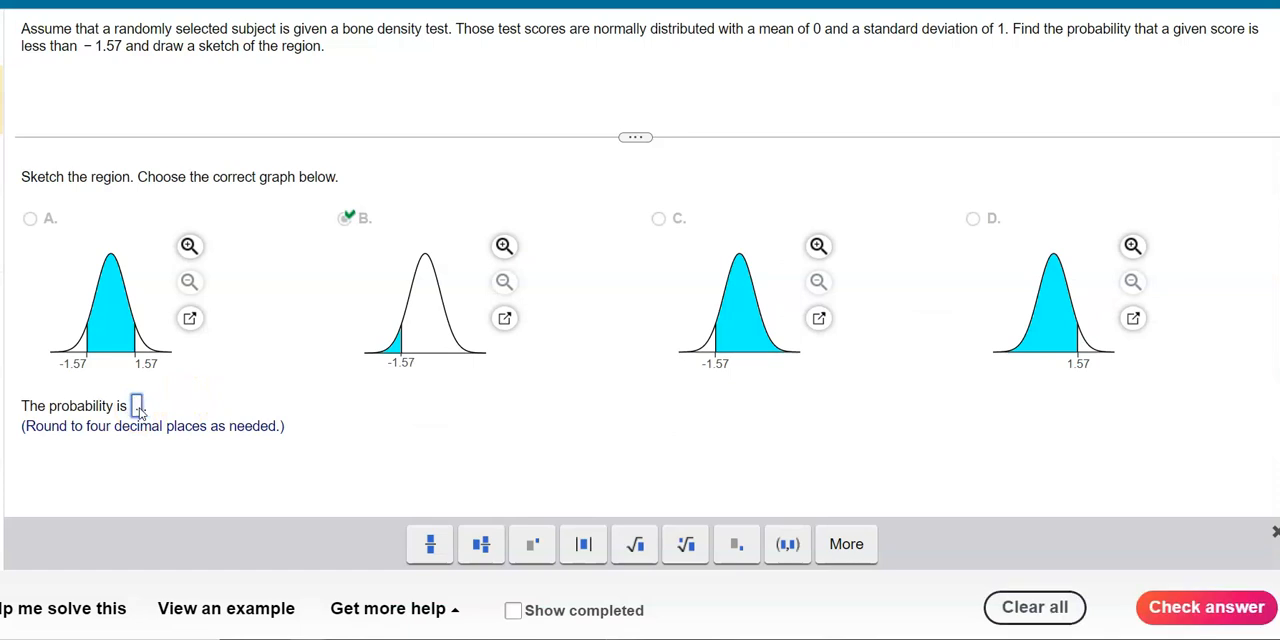
left_click(1164, 606)
left_click(660, 333)
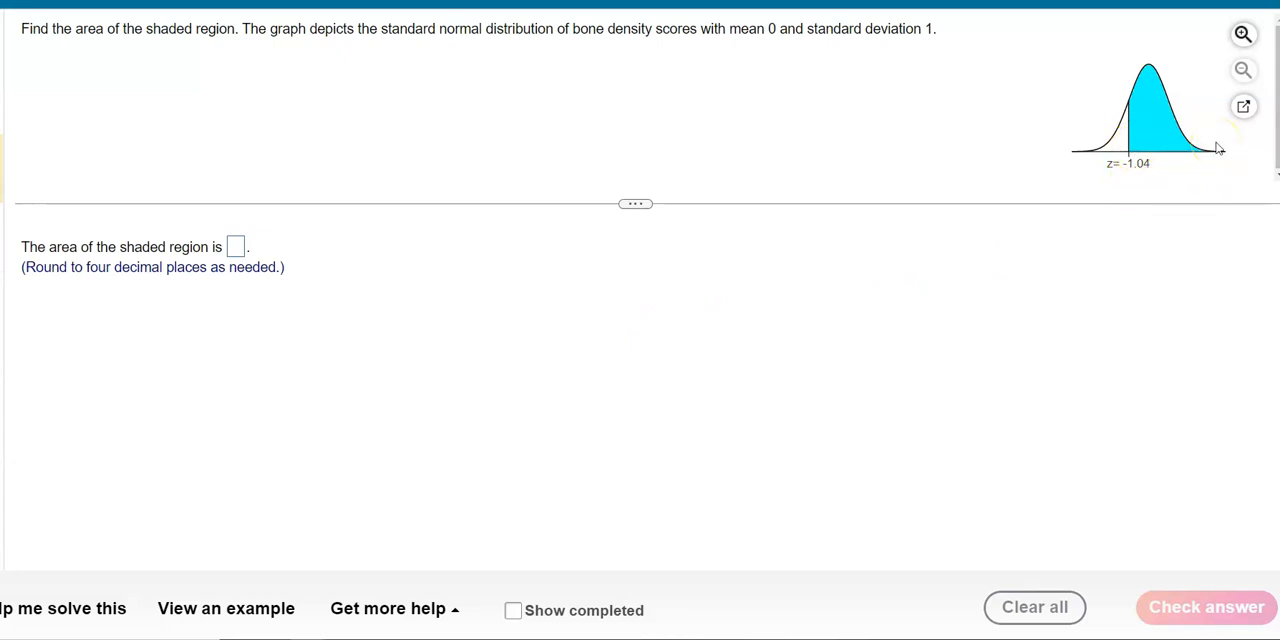
- Switch to Excel and insert the statistical function NORM.DIST in cell D4
key("alt+Tab")
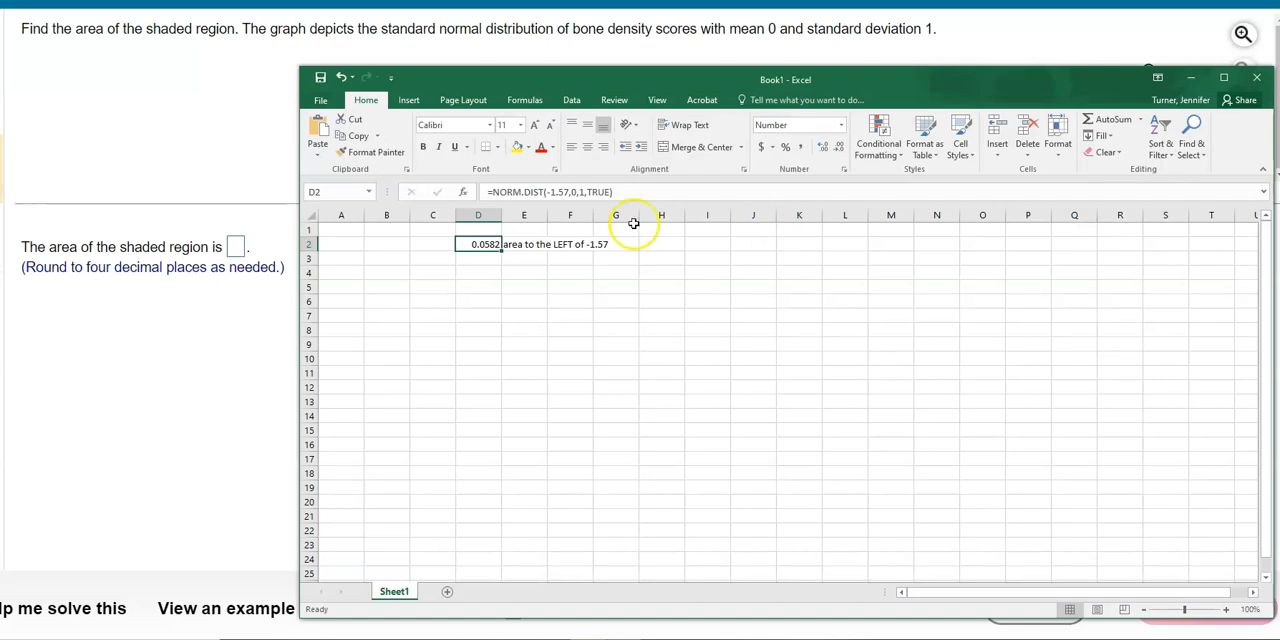
left_click(486, 273)
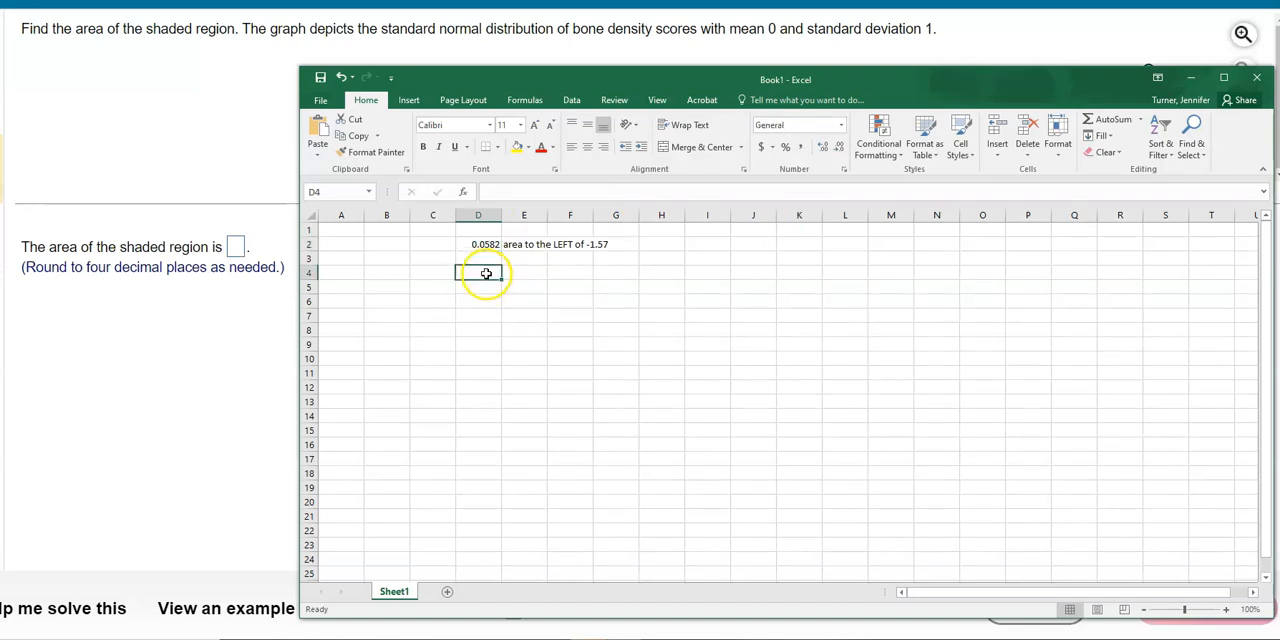
left_click(524, 100)
left_click(651, 148)
mouse_move(665, 170)
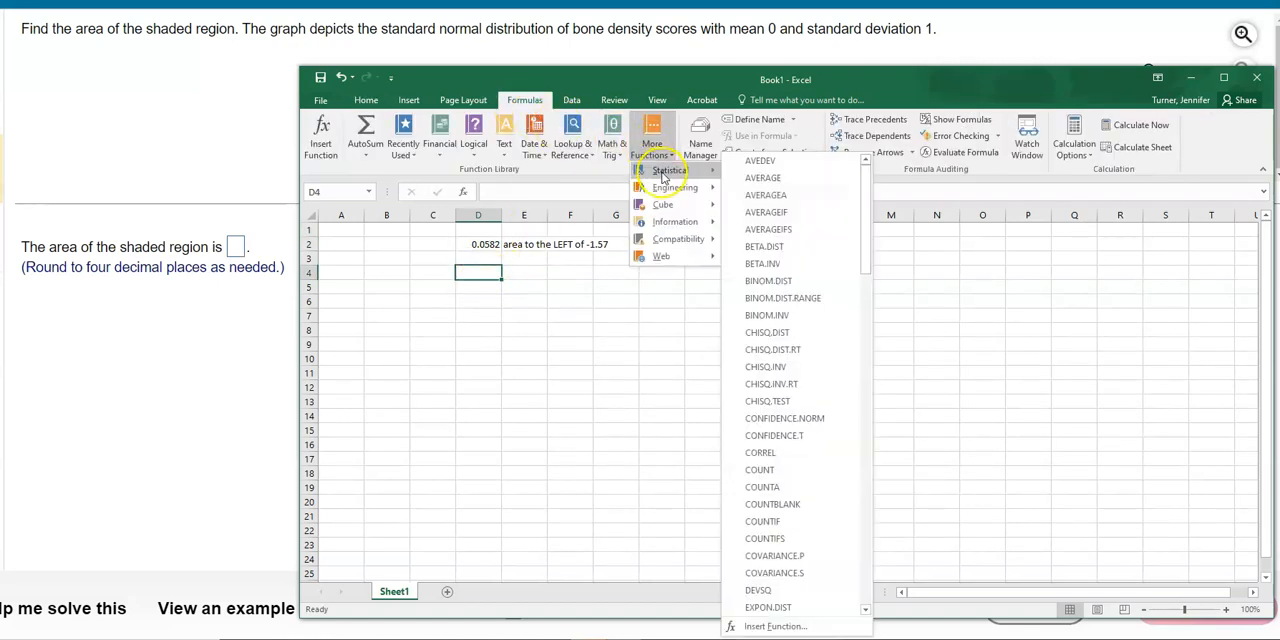
left_click_drag(868, 196, 872, 413)
left_click(770, 396)
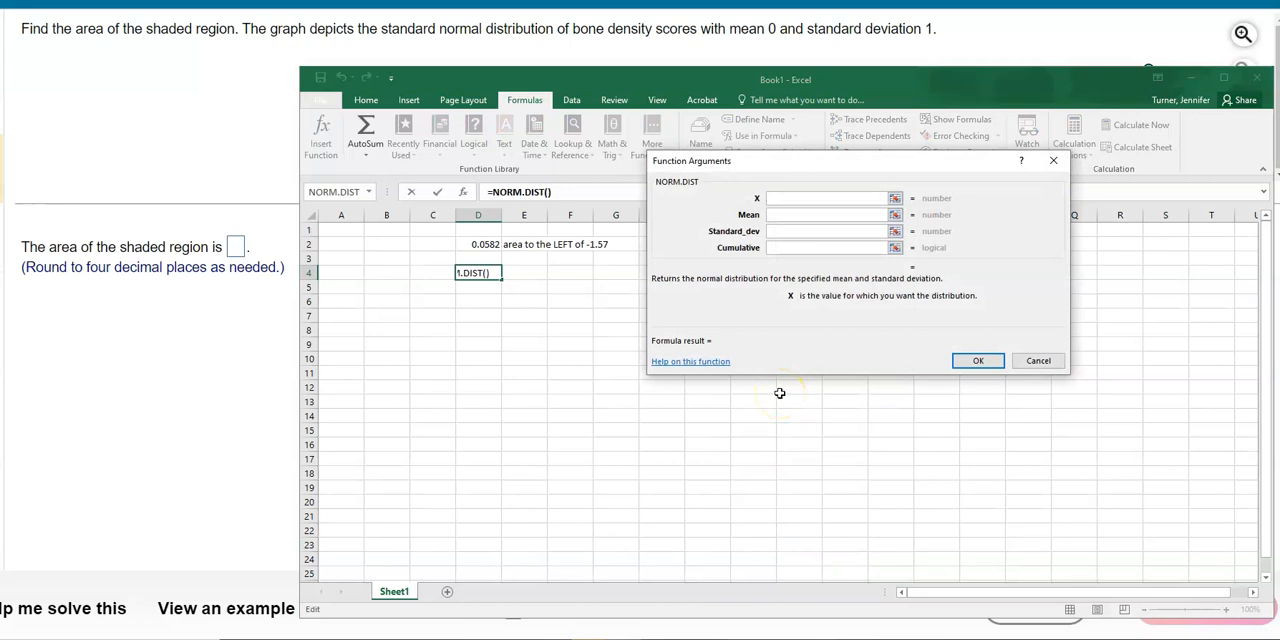
- Consult the graph's z-value and complete NORM.DIST with X -1.04, mean 0, standard deviation 1 and cumulative true
left_click(260, 398)
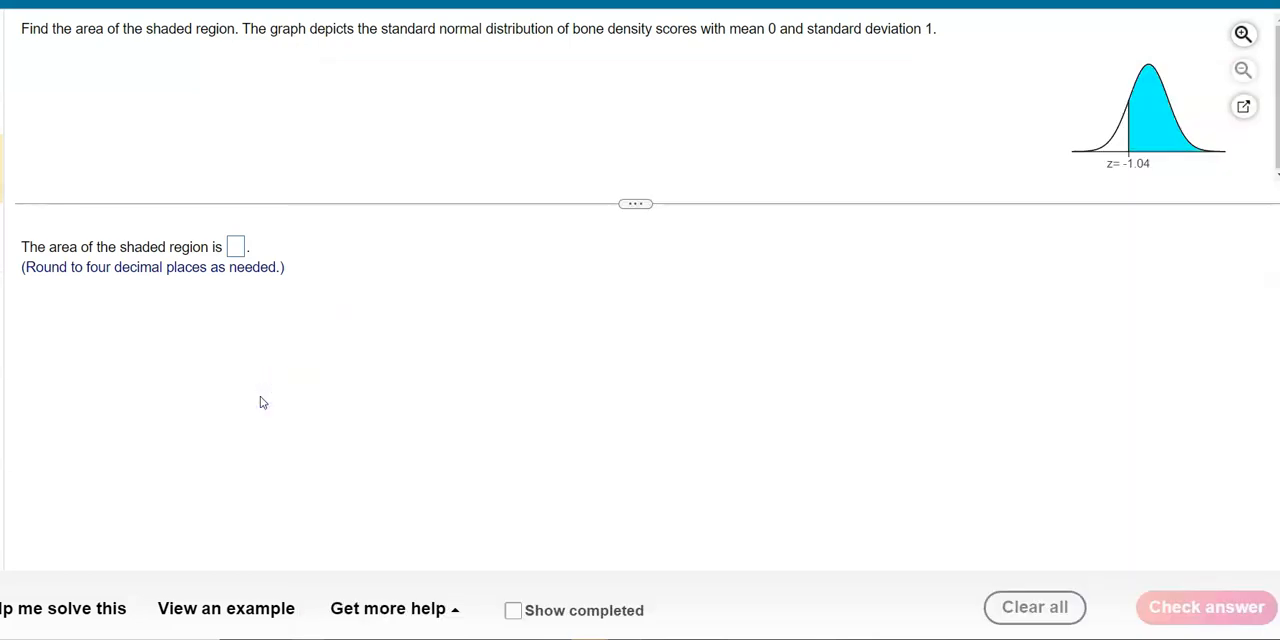
key("alt+Tab")
type("-1.04")
left_click(792, 214)
type("0")
left_click(800, 232)
type("1")
left_click(799, 247)
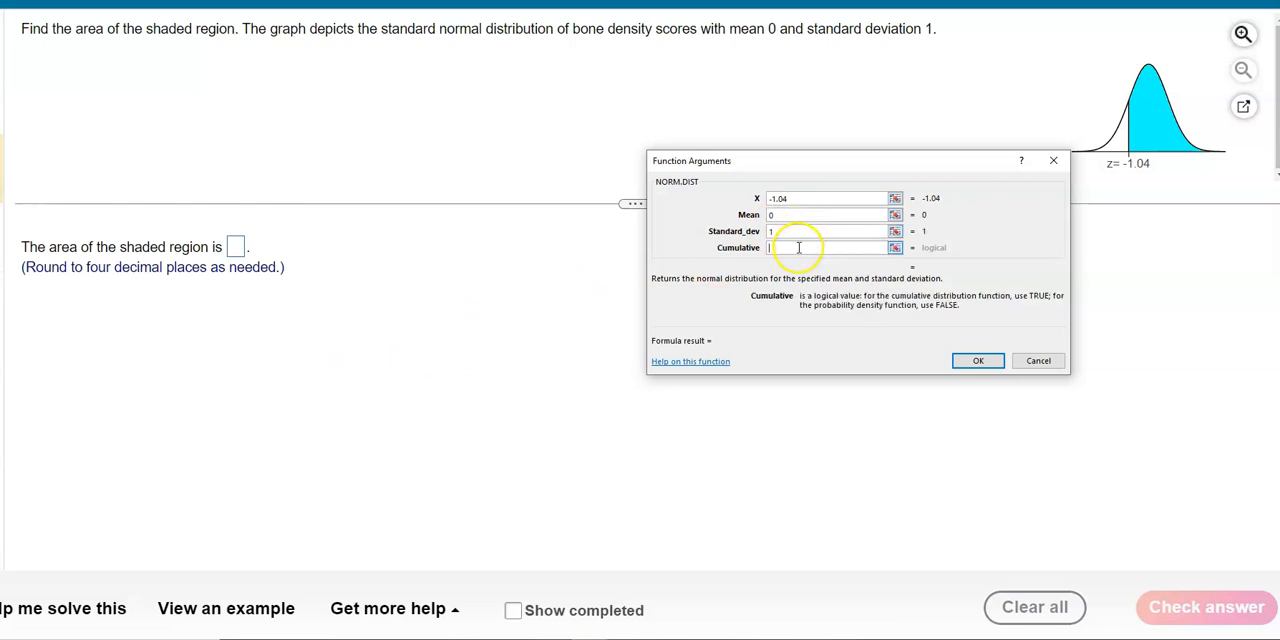
type("true")
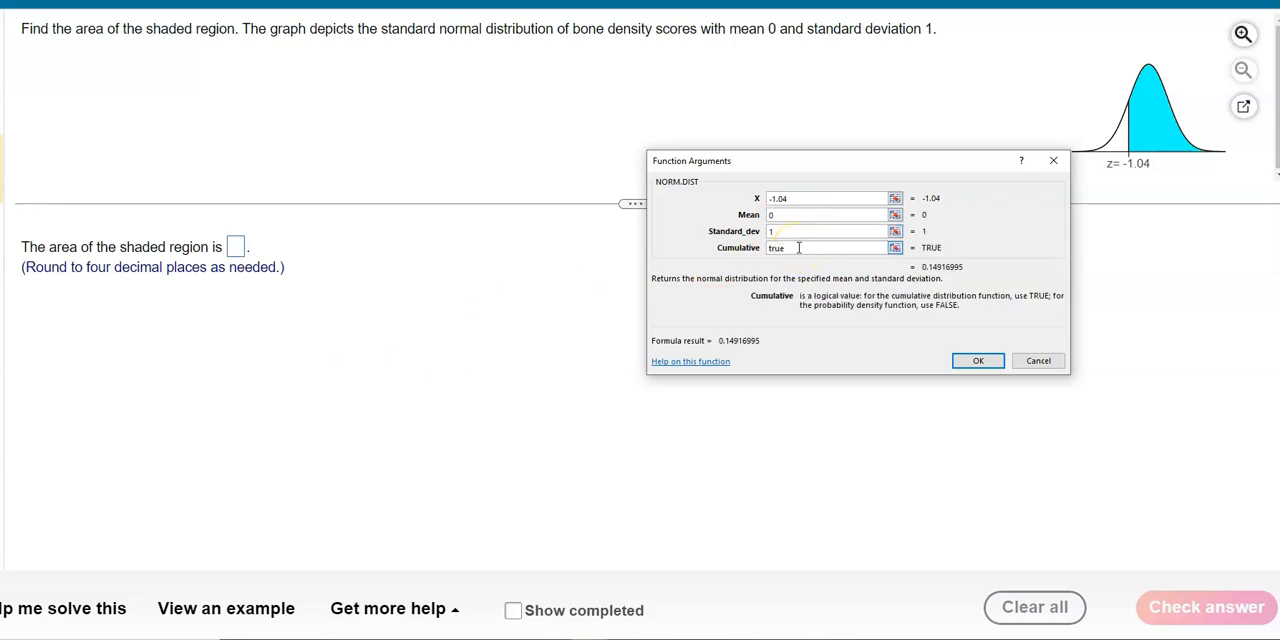
left_click(985, 362)
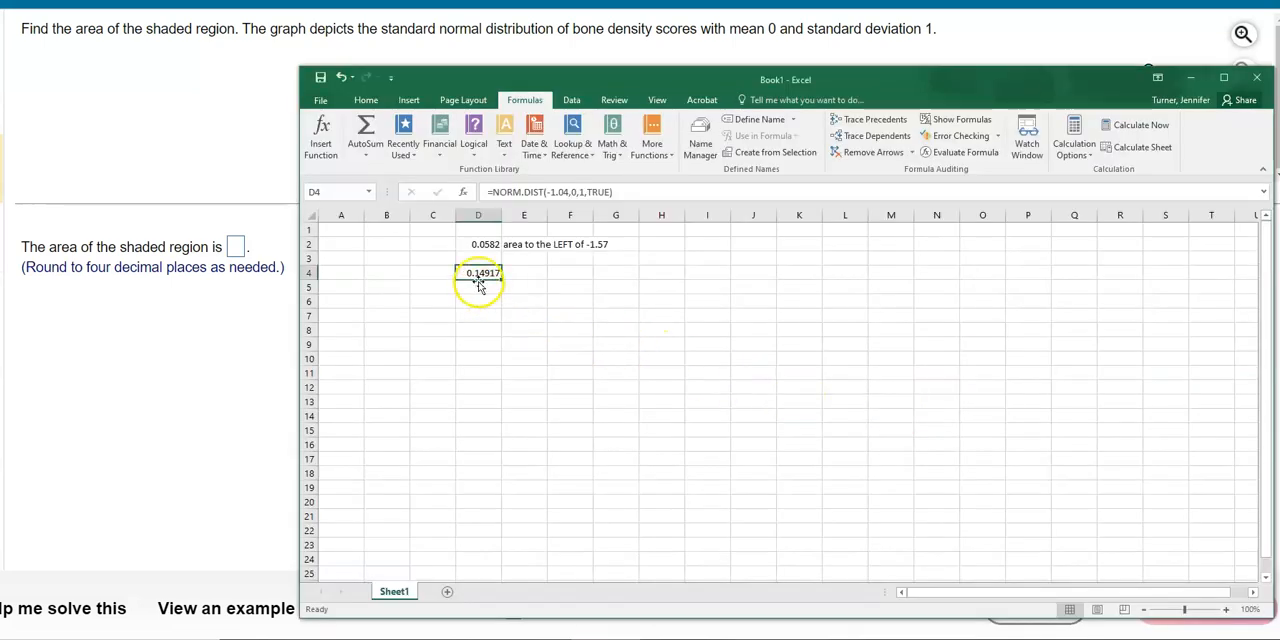
- Label cell E4 "area to the LEFT of -1.04" and move the Excel window clear of the question's graph
left_click(519, 274)
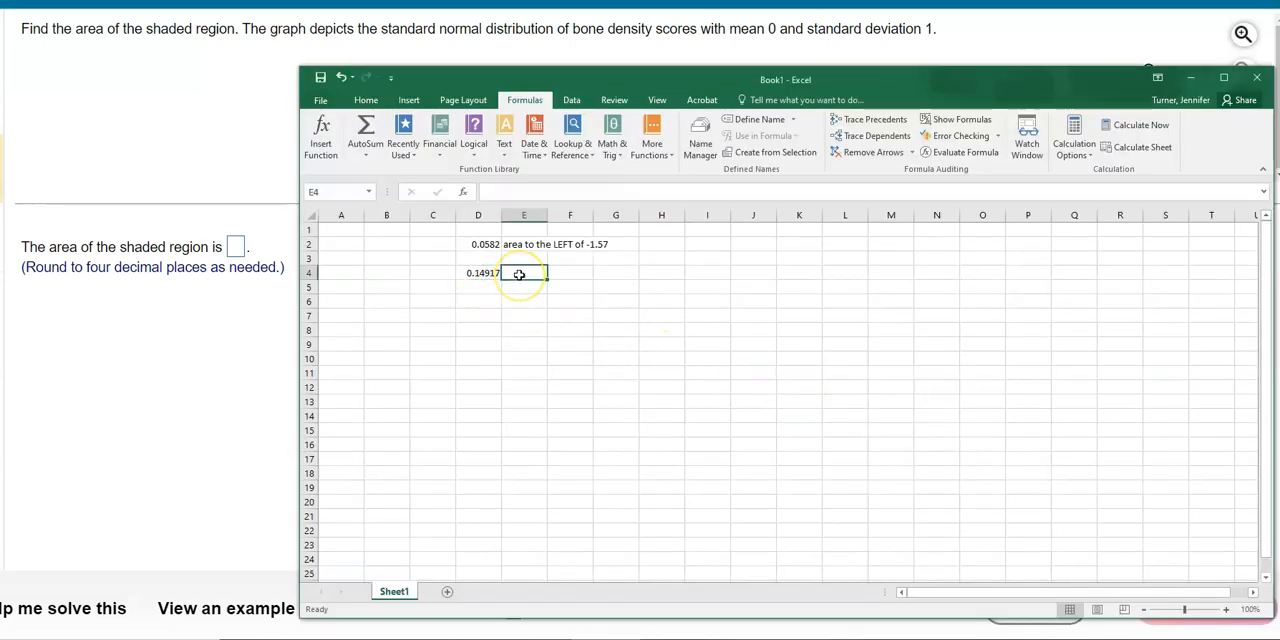
type("area to the LEFT of -1.04")
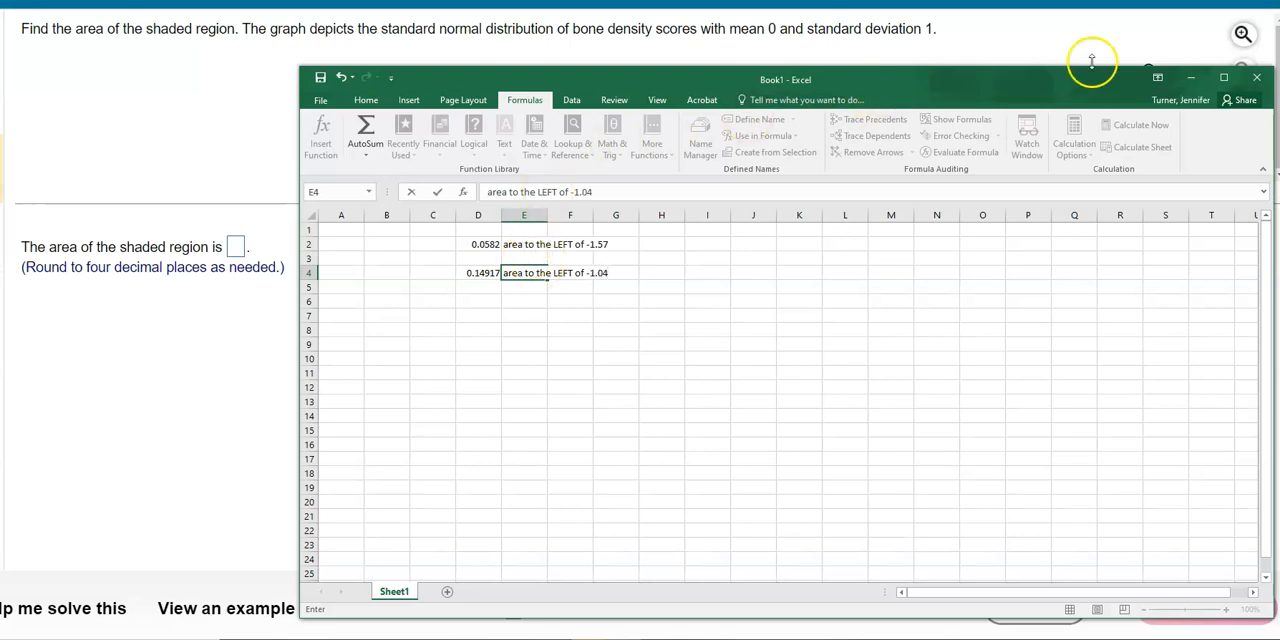
left_click_drag(1107, 84, 822, 27)
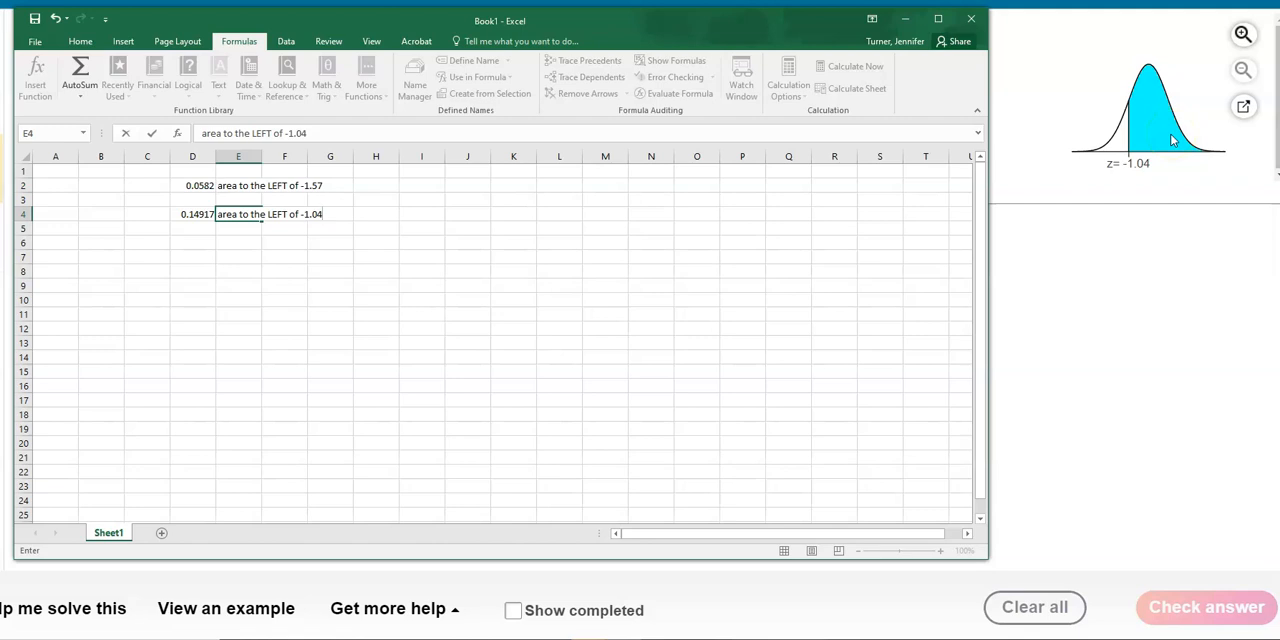
left_click(190, 218)
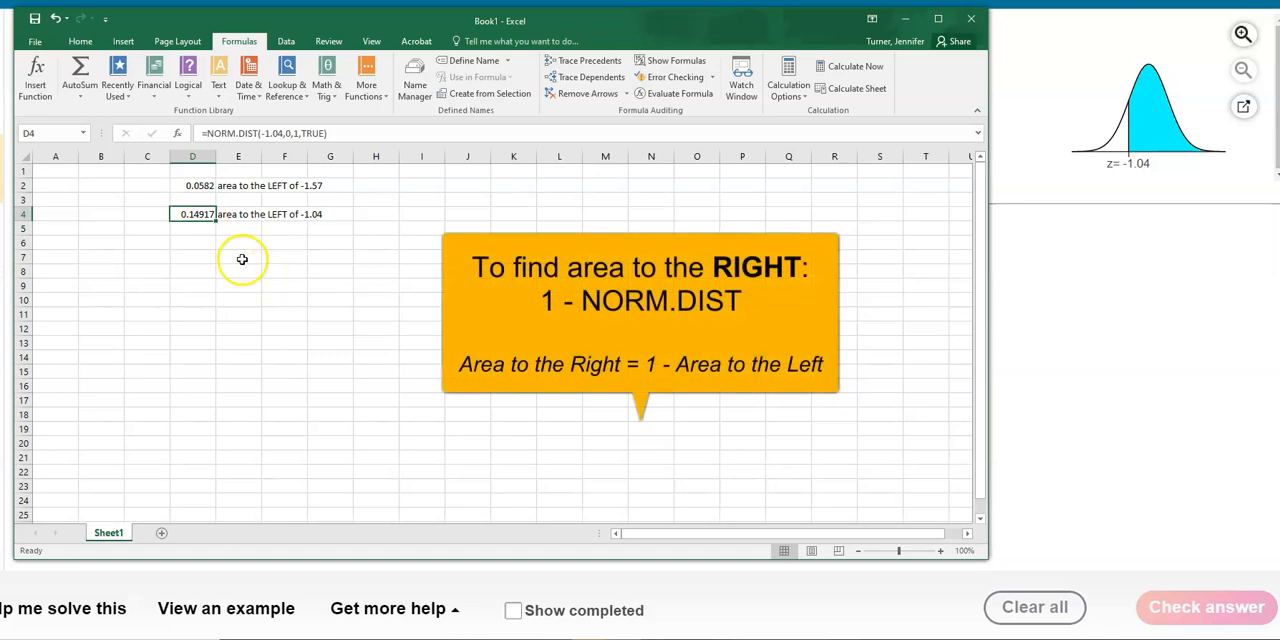
- Calculate the area to the right of z = -1.04 in cell D5 with the formula =1-D4
left_click(191, 228)
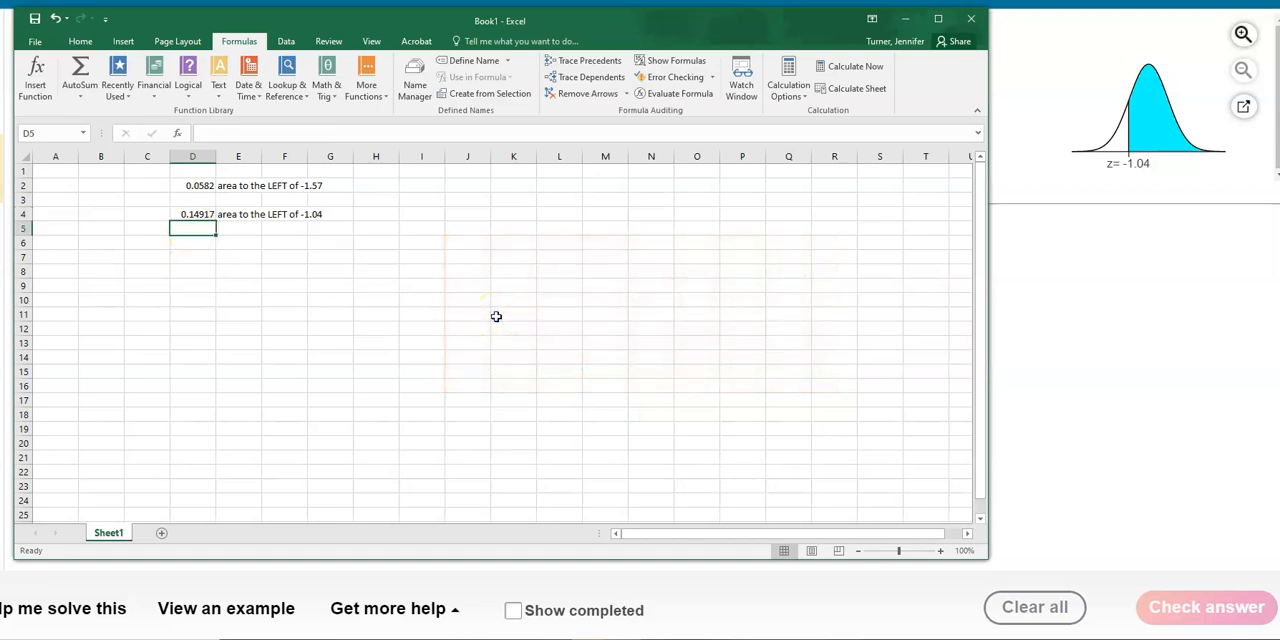
type("=")
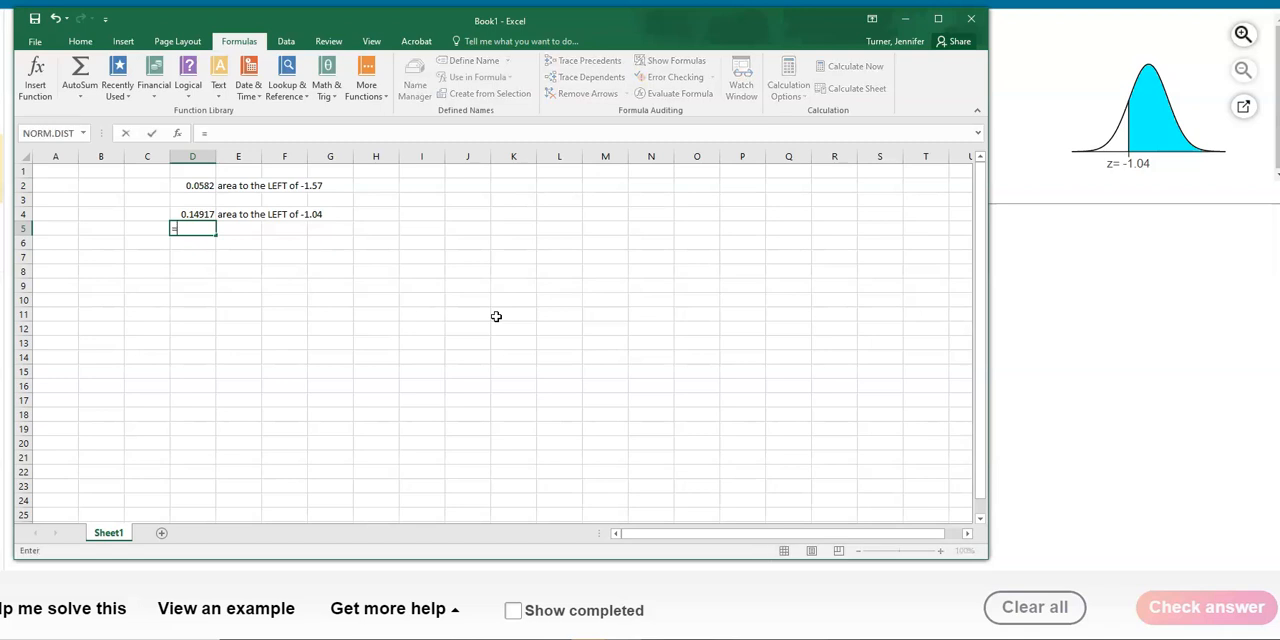
type("1-")
left_click(186, 214)
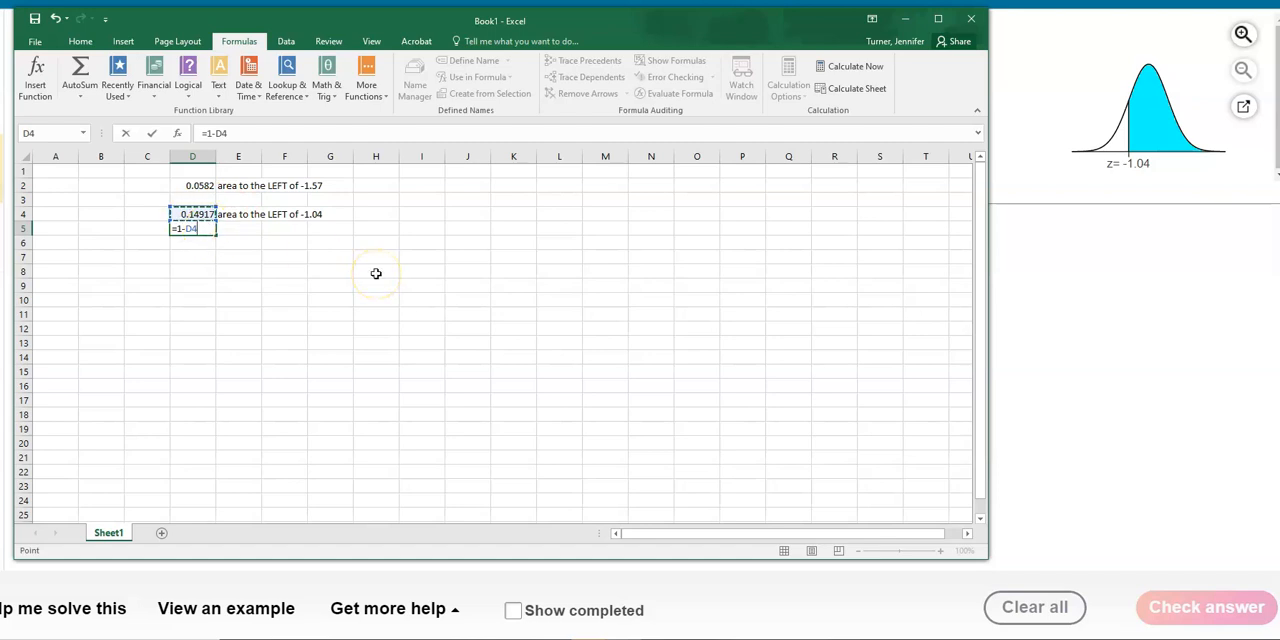
key("Return")
left_click(197, 252)
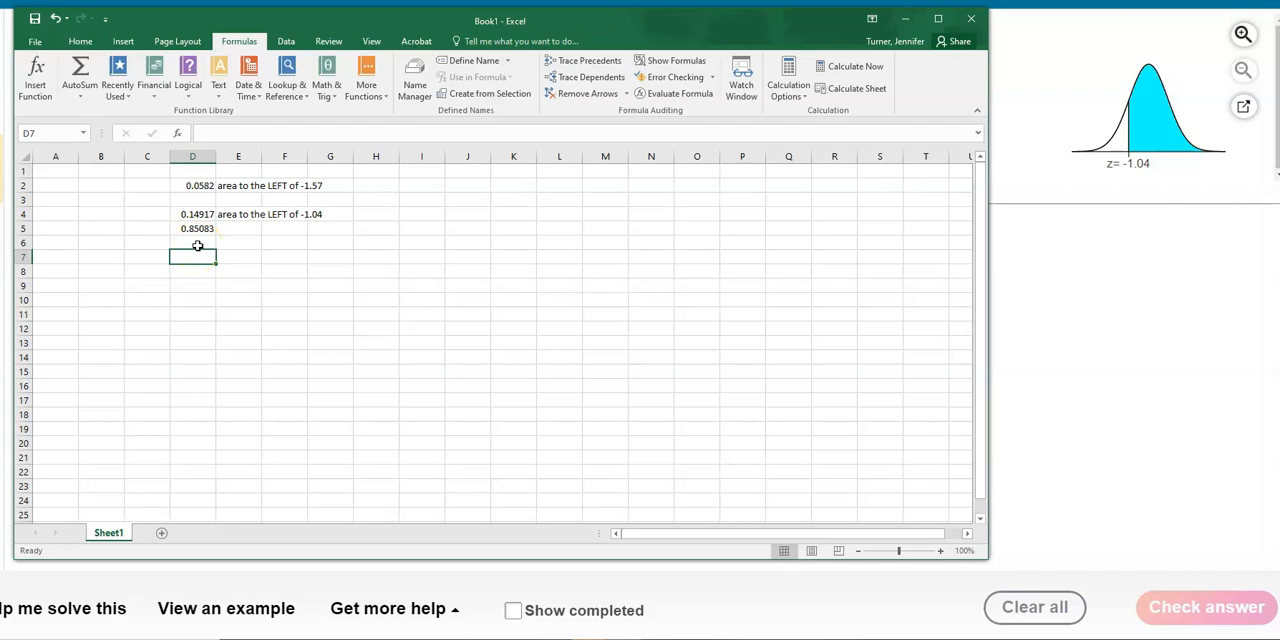
- Try changing the formula in cell D4 to =1-NORM.DIST(-1.04,0,1,TRUE) and undo the edit
left_click(194, 214)
left_click_drag(203, 134, 352, 135)
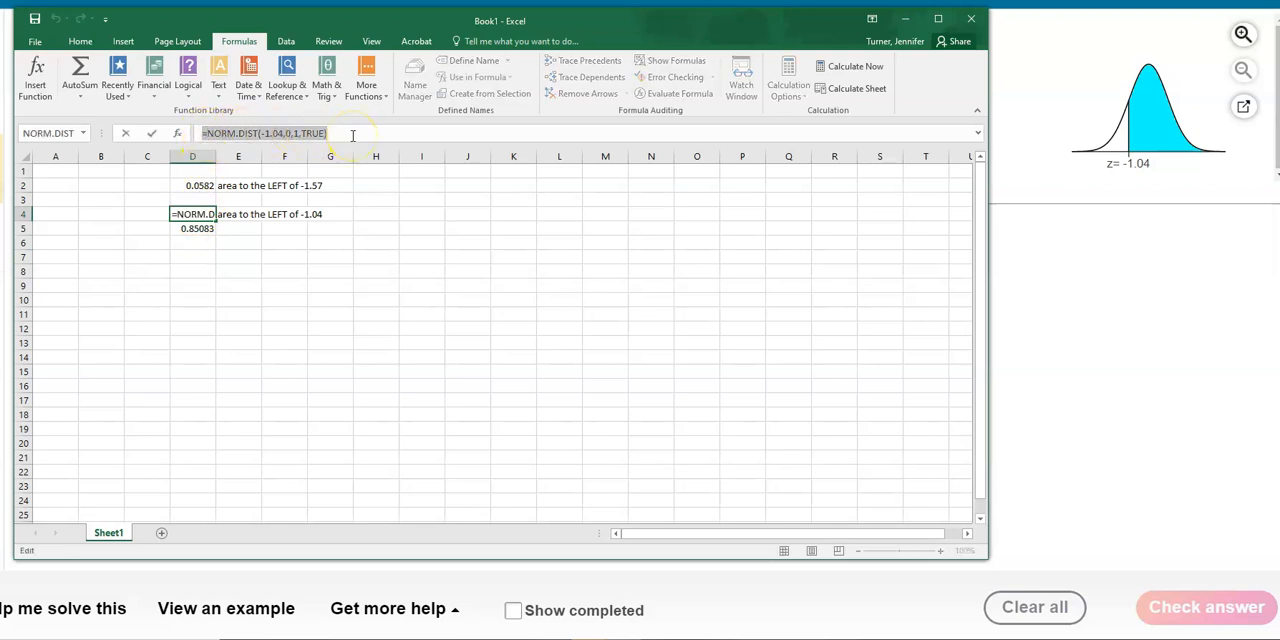
left_click(352, 135)
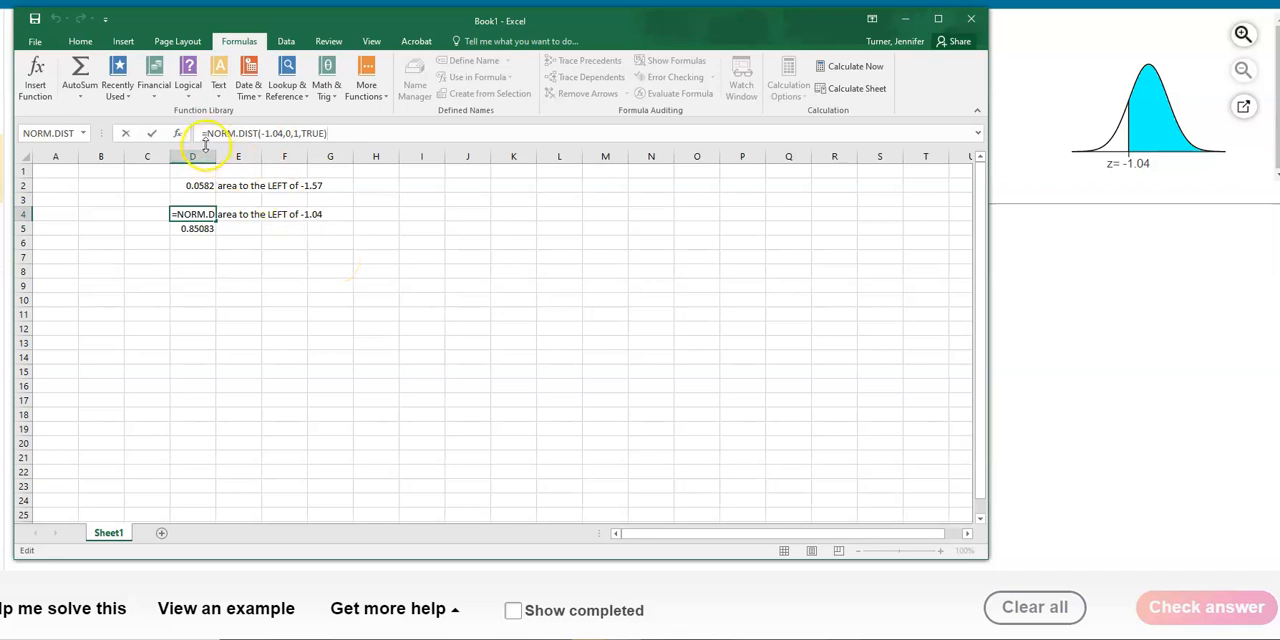
type("1-")
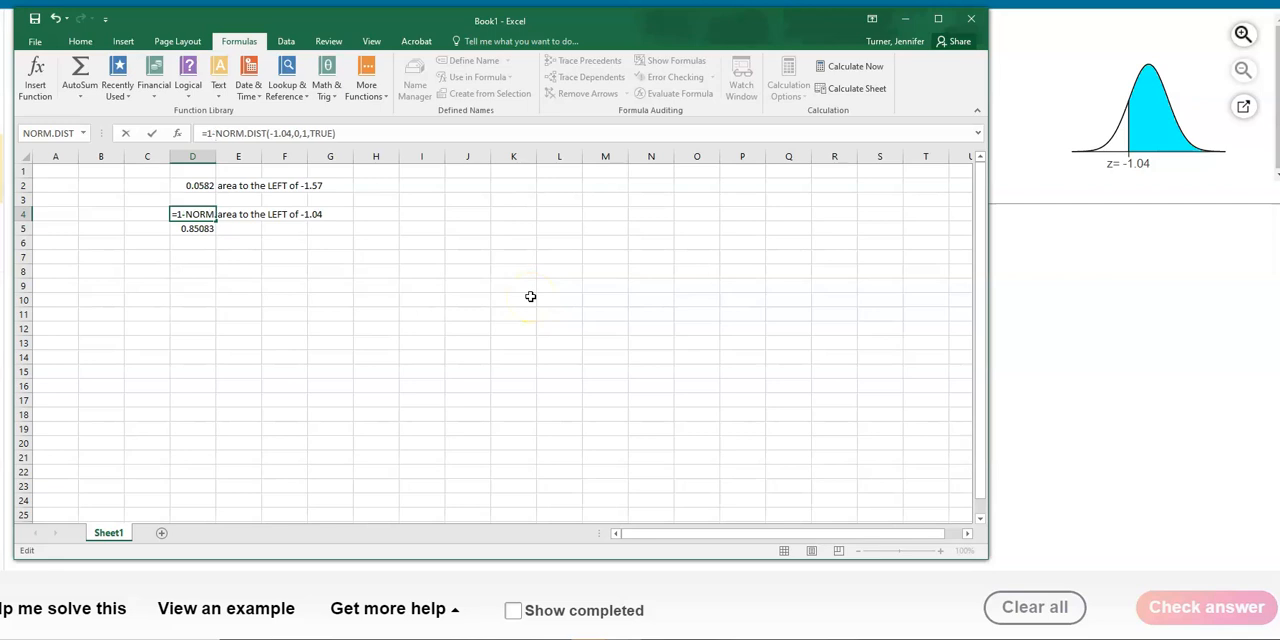
key("Return")
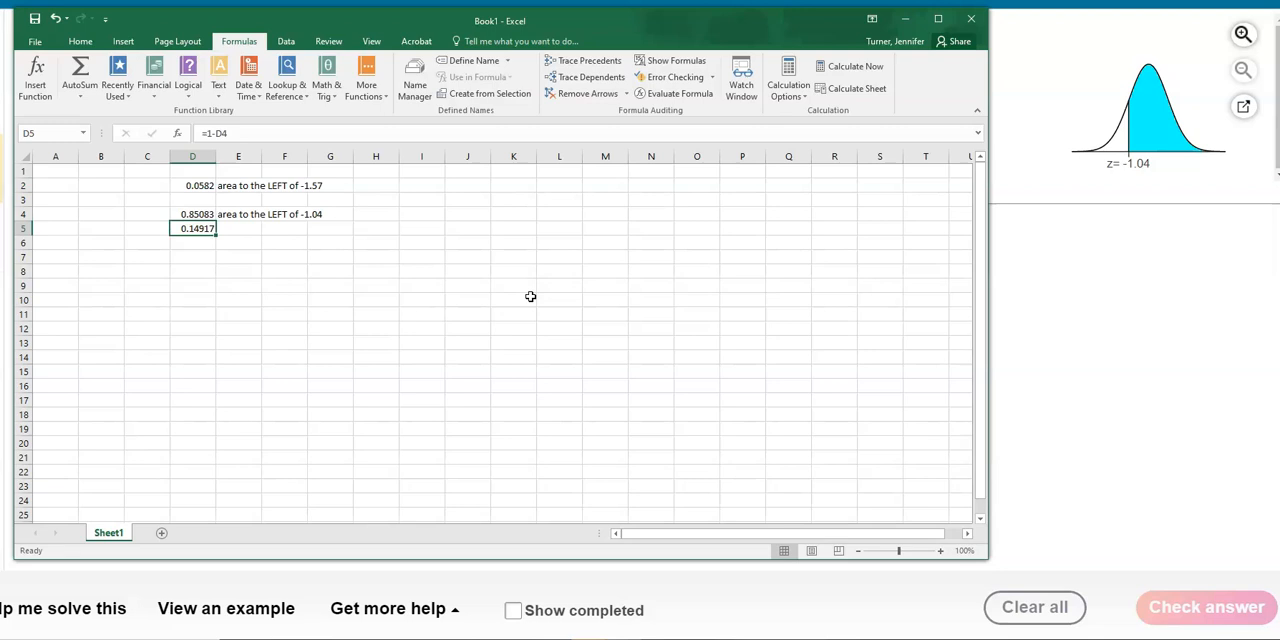
key("ctrl+z")
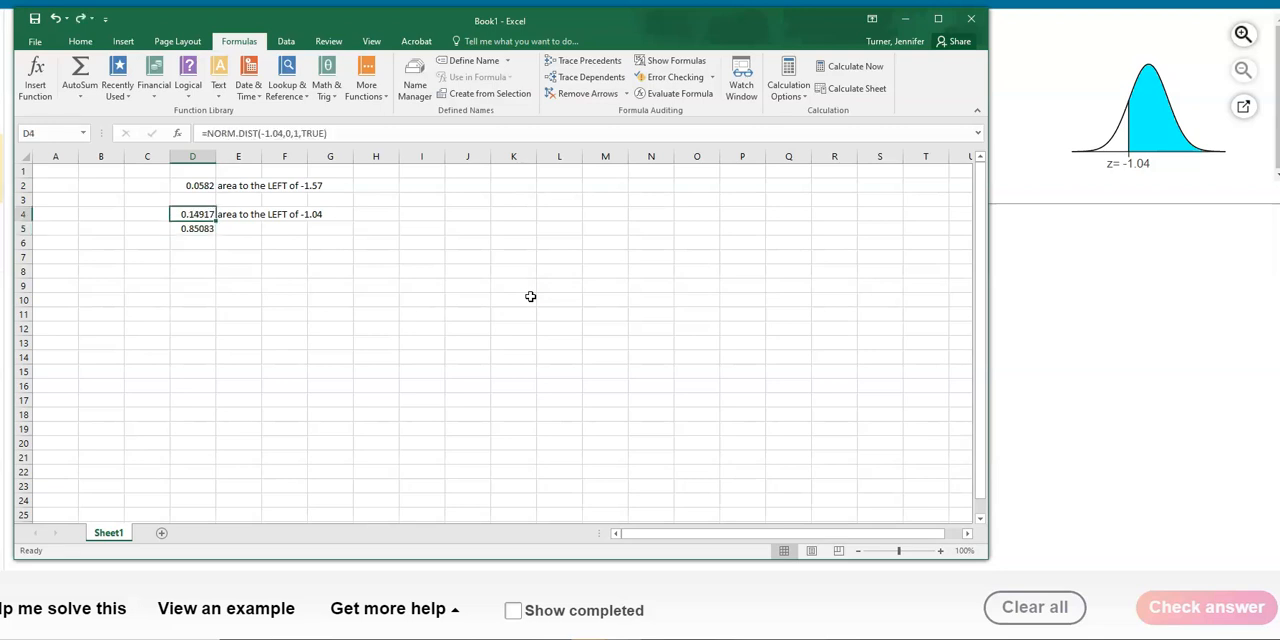
- Move the Excel window clear of the question's answer box and display cell D5 with four decimal places
left_click(198, 230)
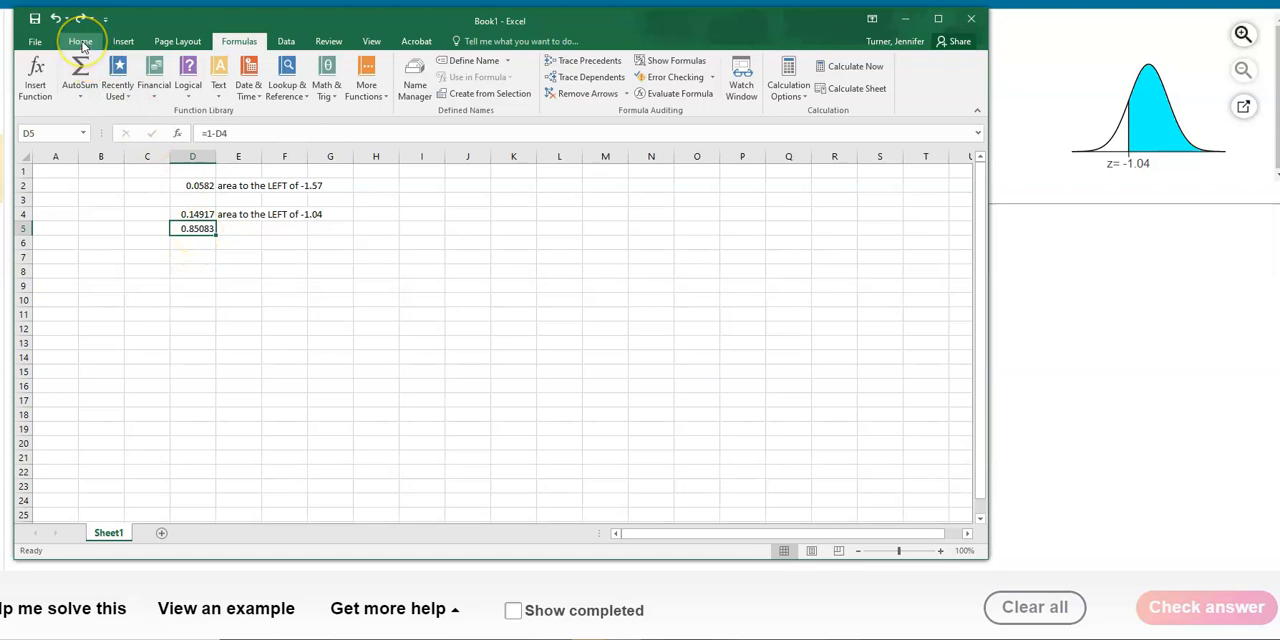
left_click_drag(709, 34, 1001, 117)
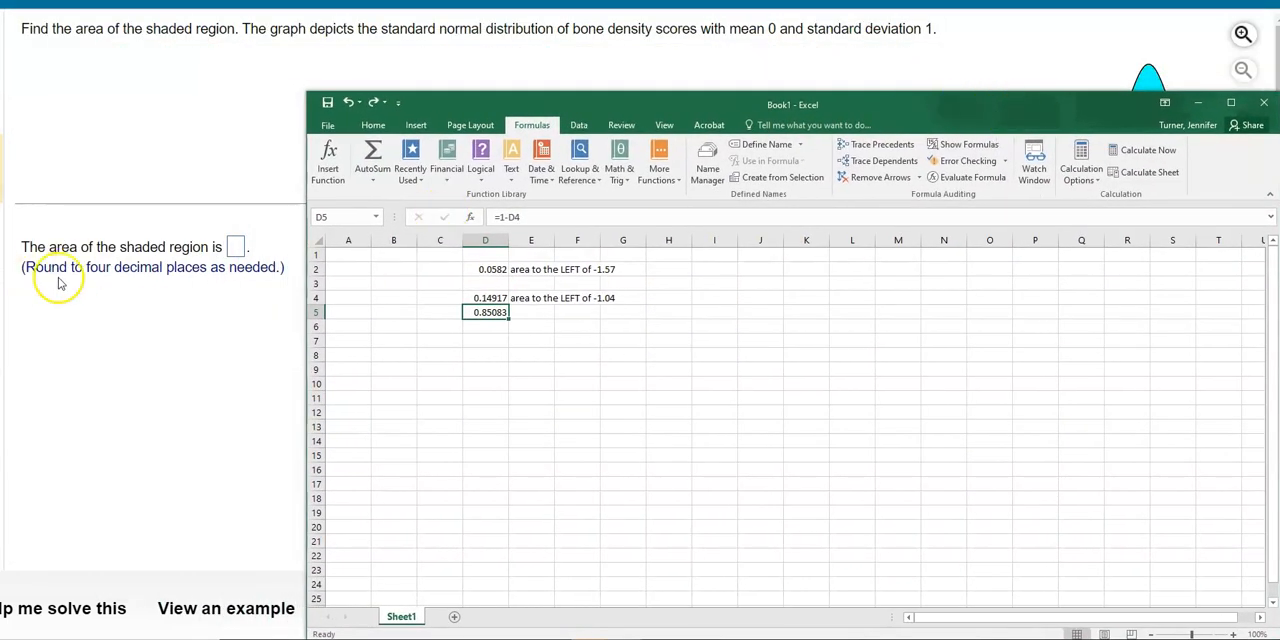
left_click(371, 125)
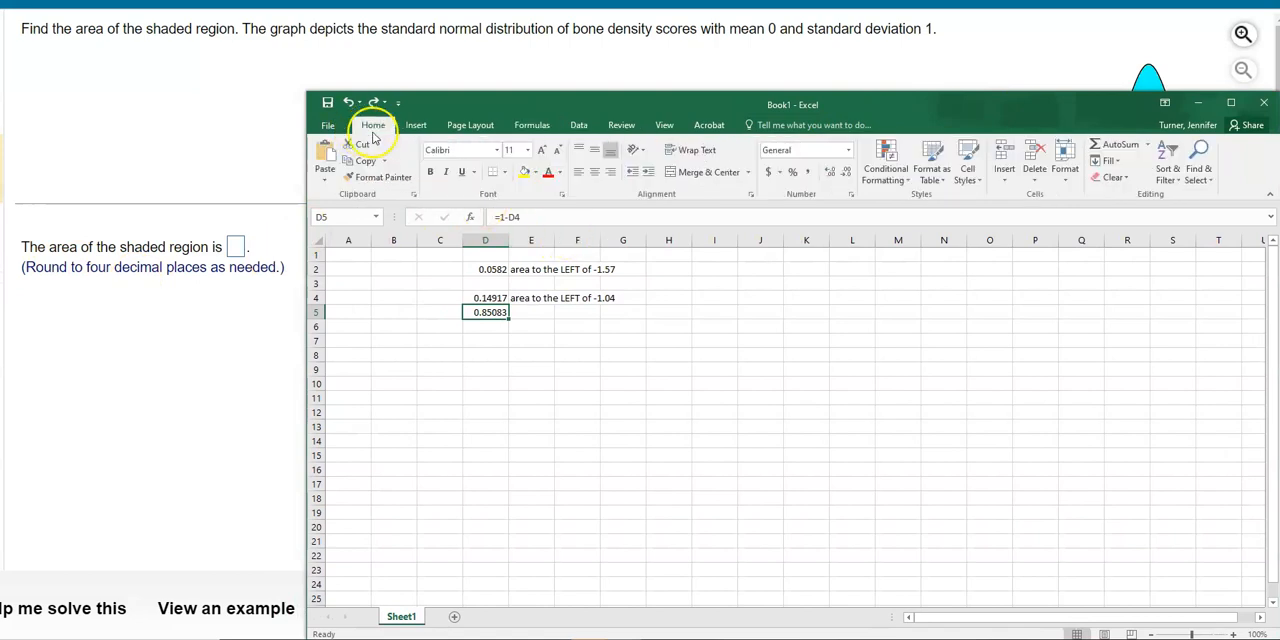
left_click(847, 173)
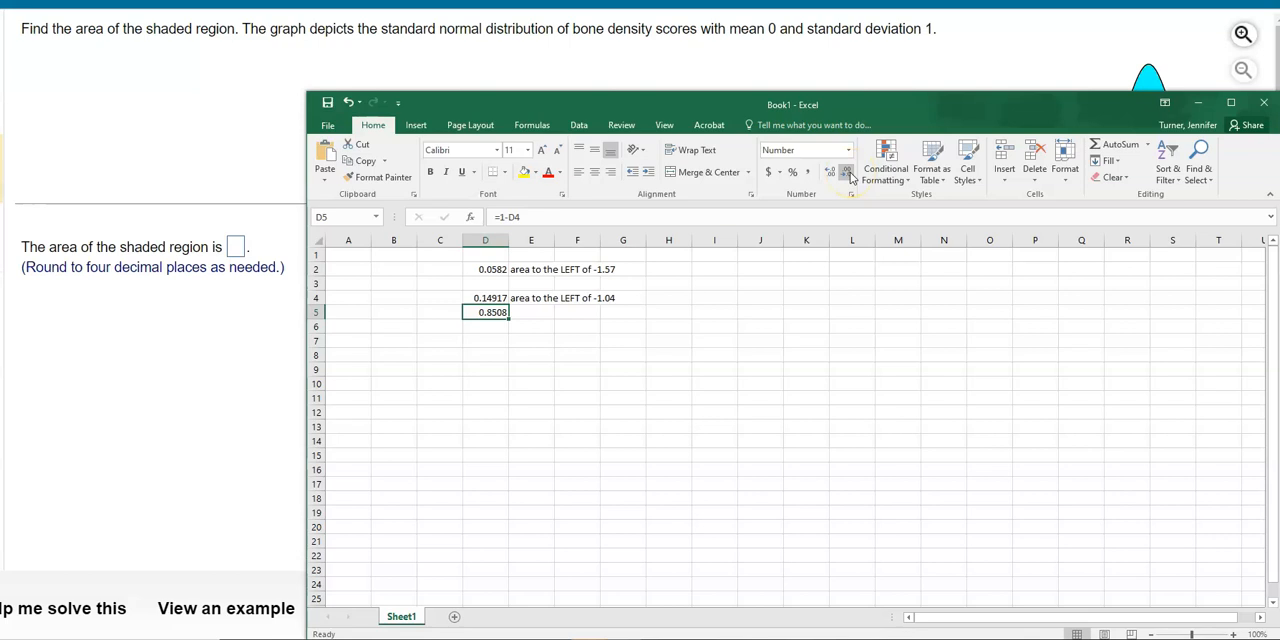
- Return to the homework question, enter .8508 as the shaded area, check the answer and continue to the next question
left_click(235, 248)
type(".8508")
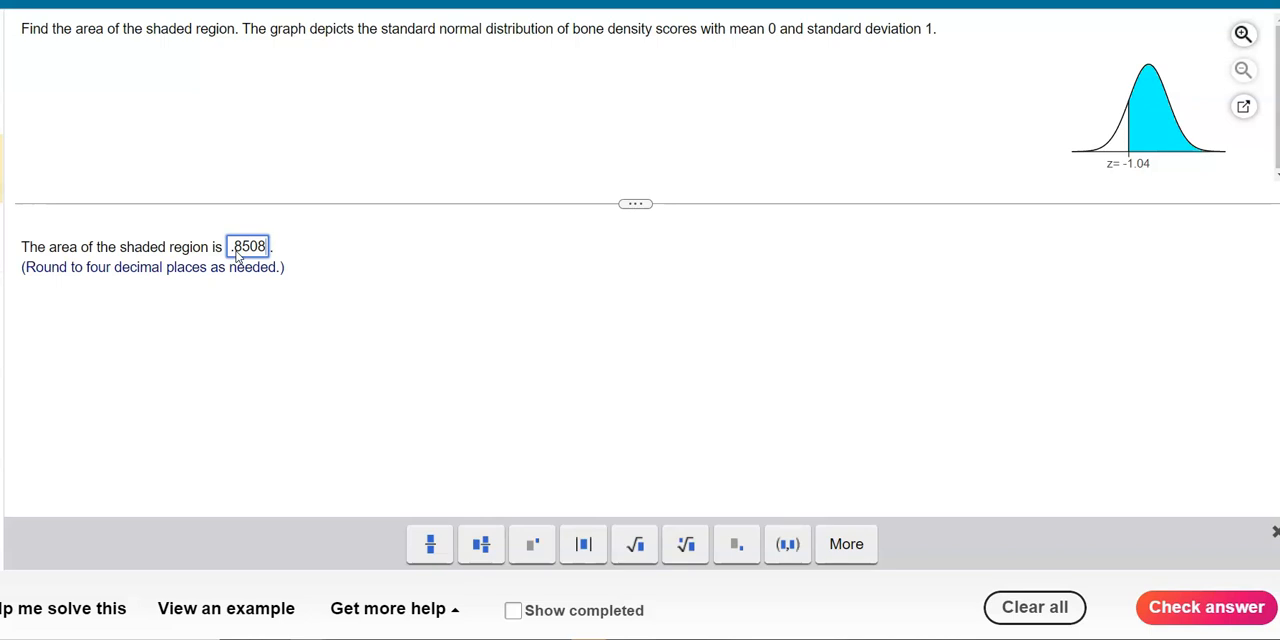
left_click(1183, 607)
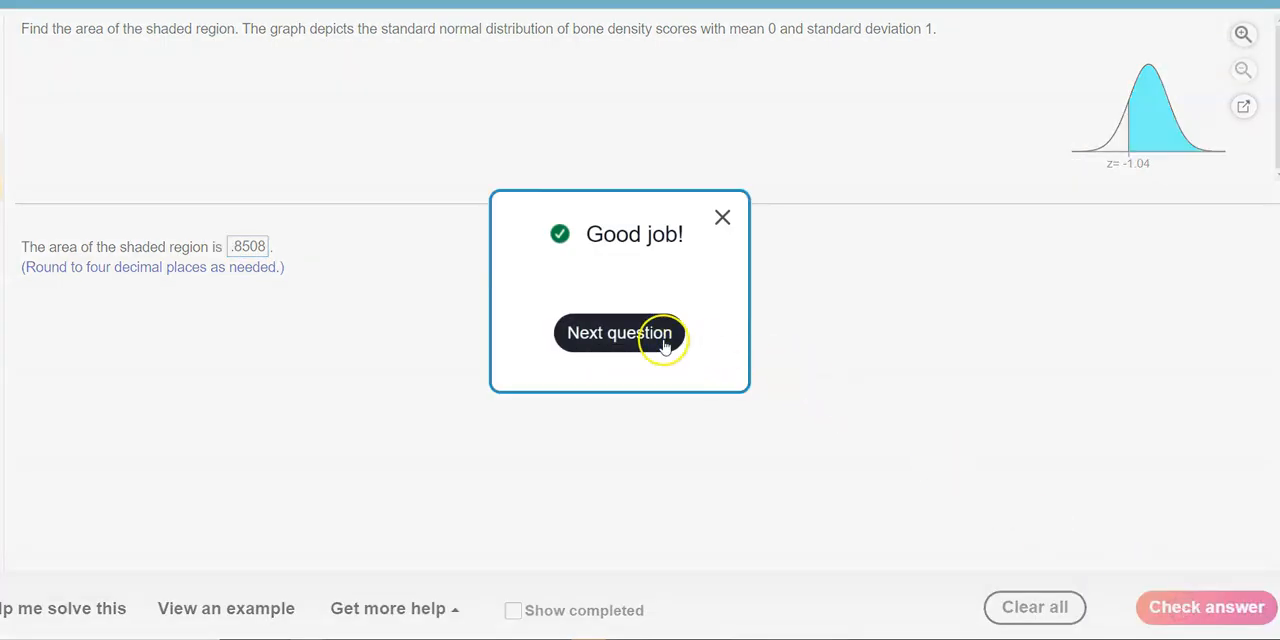
left_click(663, 338)
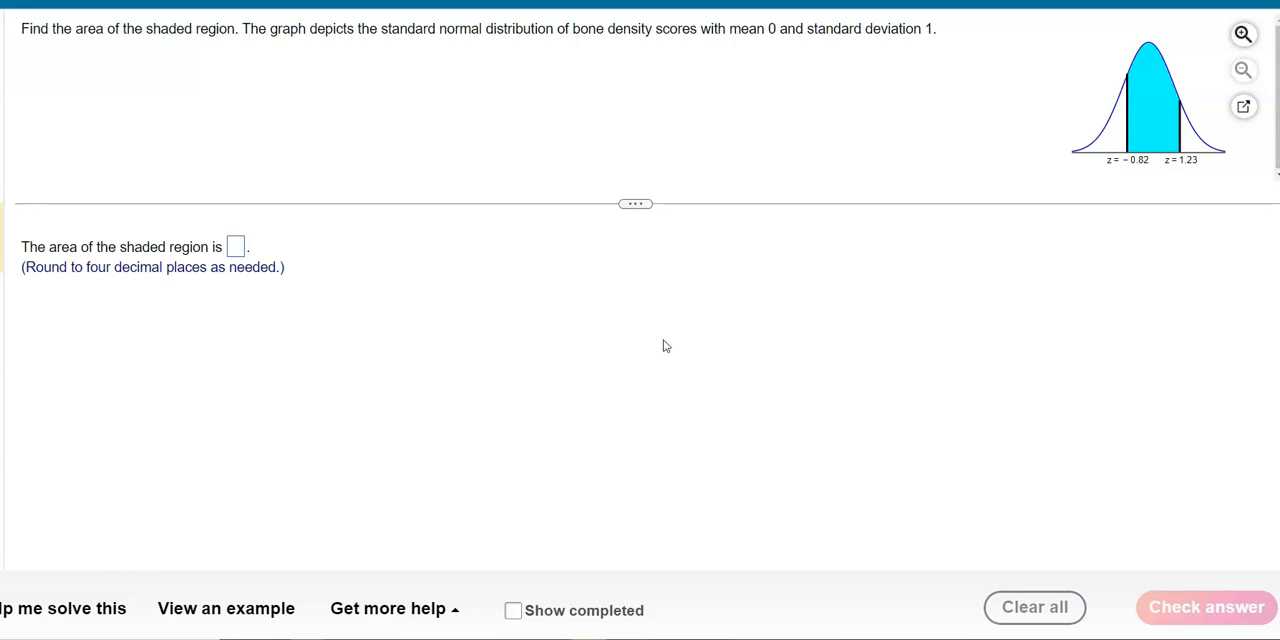
- Switch to Excel and move its window clear of the graph showing z = -0.82 and z = 1.23
key("alt+Tab")
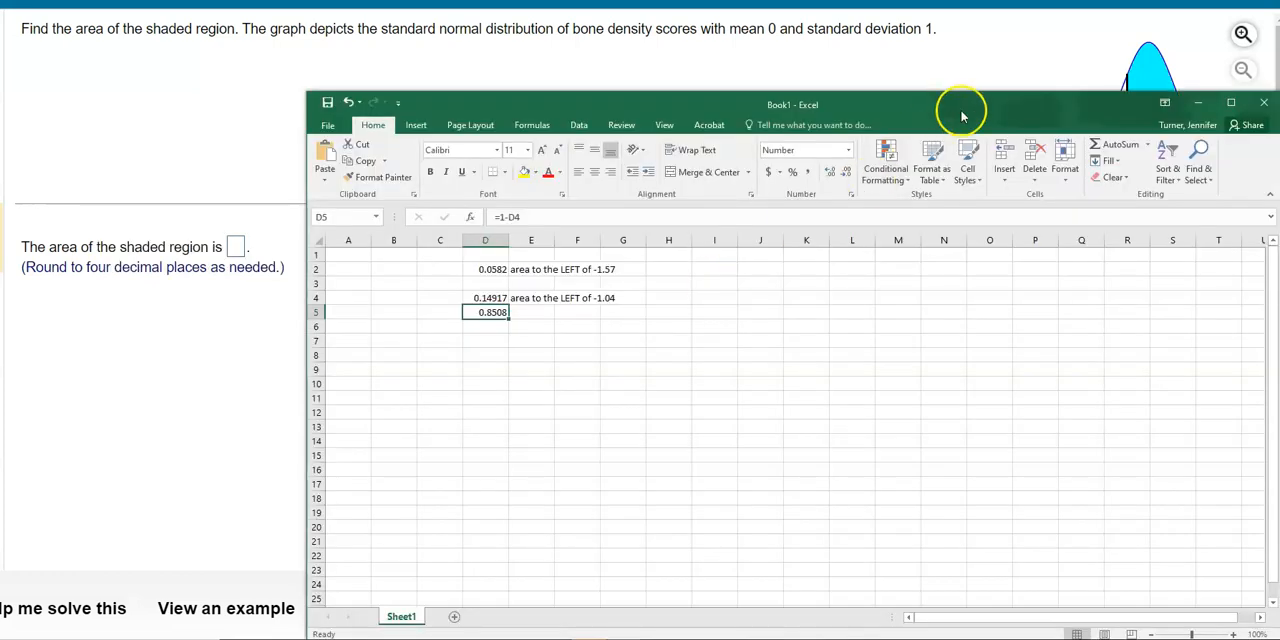
left_click_drag(960, 109, 911, 86)
left_click_drag(712, 36, 677, 26)
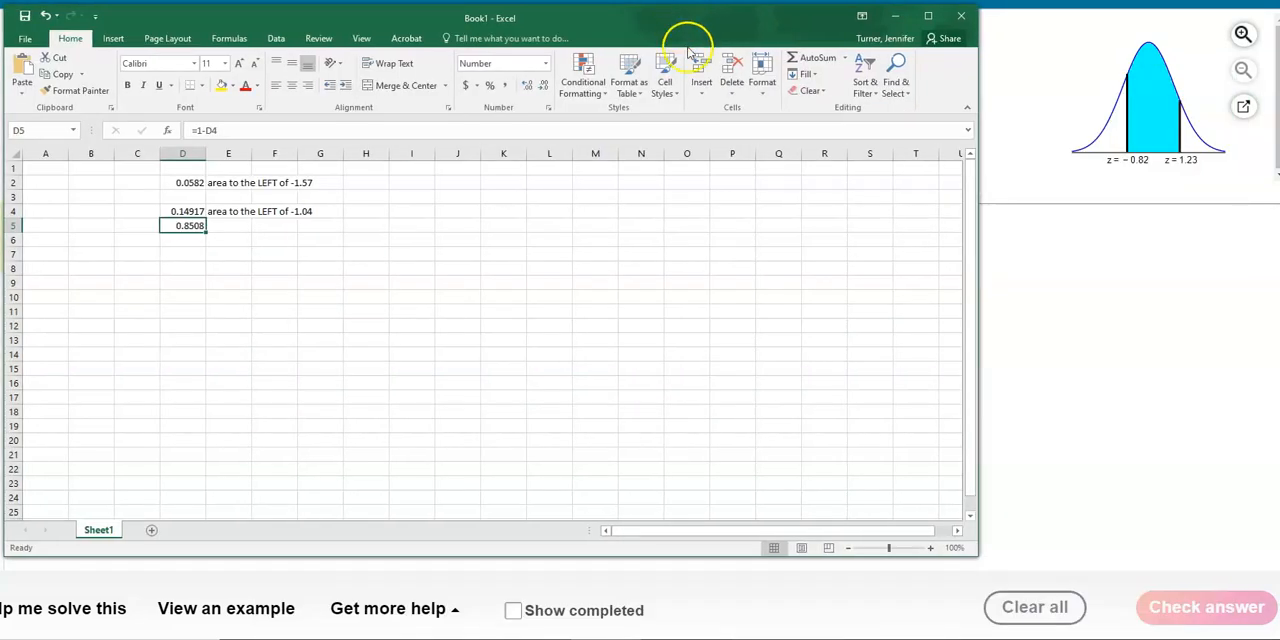
- Label cell E8 "area to the LEFT of 1.23"
left_click(190, 268)
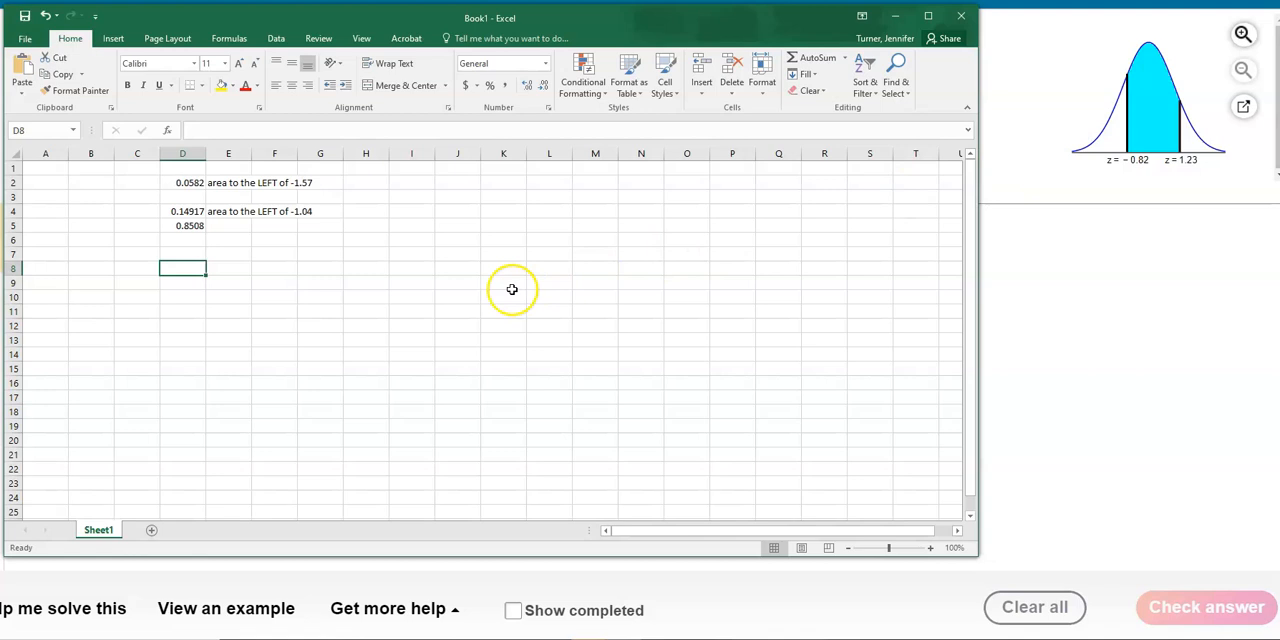
left_click(247, 267)
type("area to the LEE")
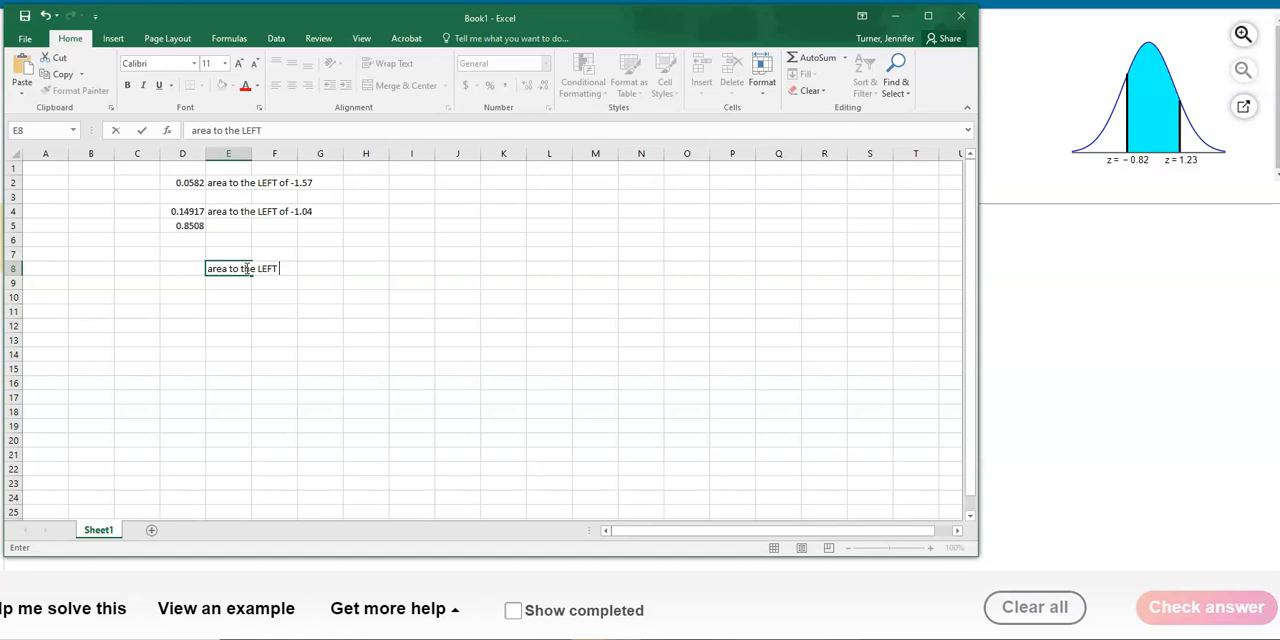
type("T of 1.23")
key("Return")
- Insert the statistical function NORM.DIST in cell D8
left_click(190, 271)
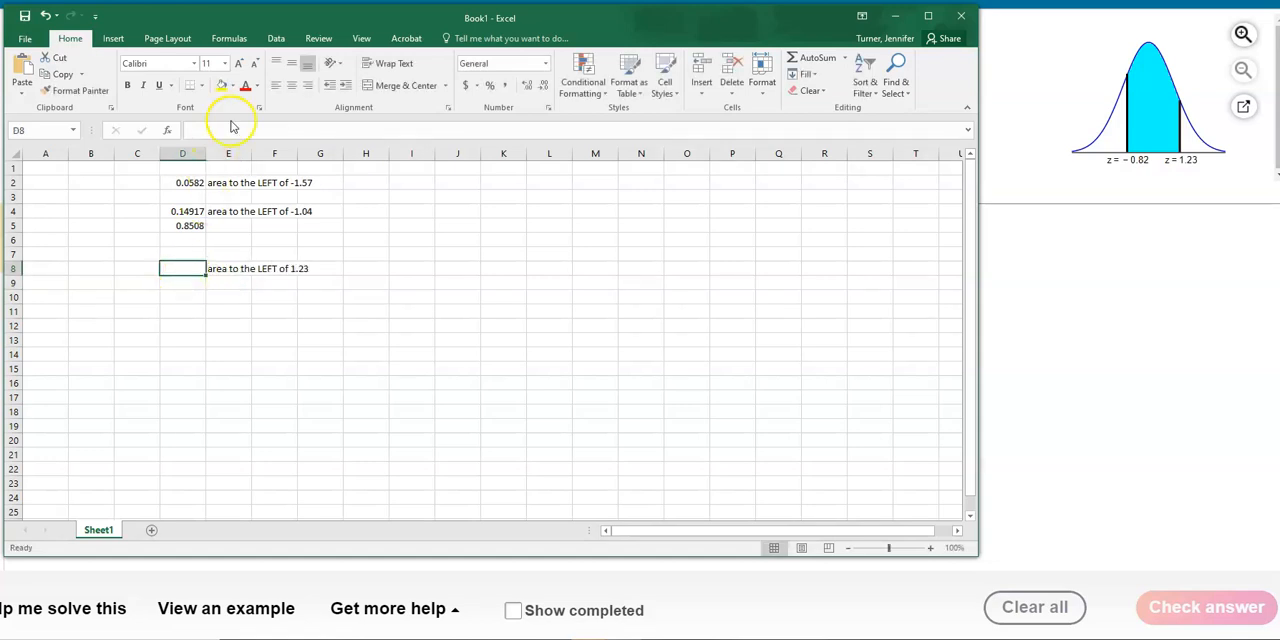
left_click(229, 38)
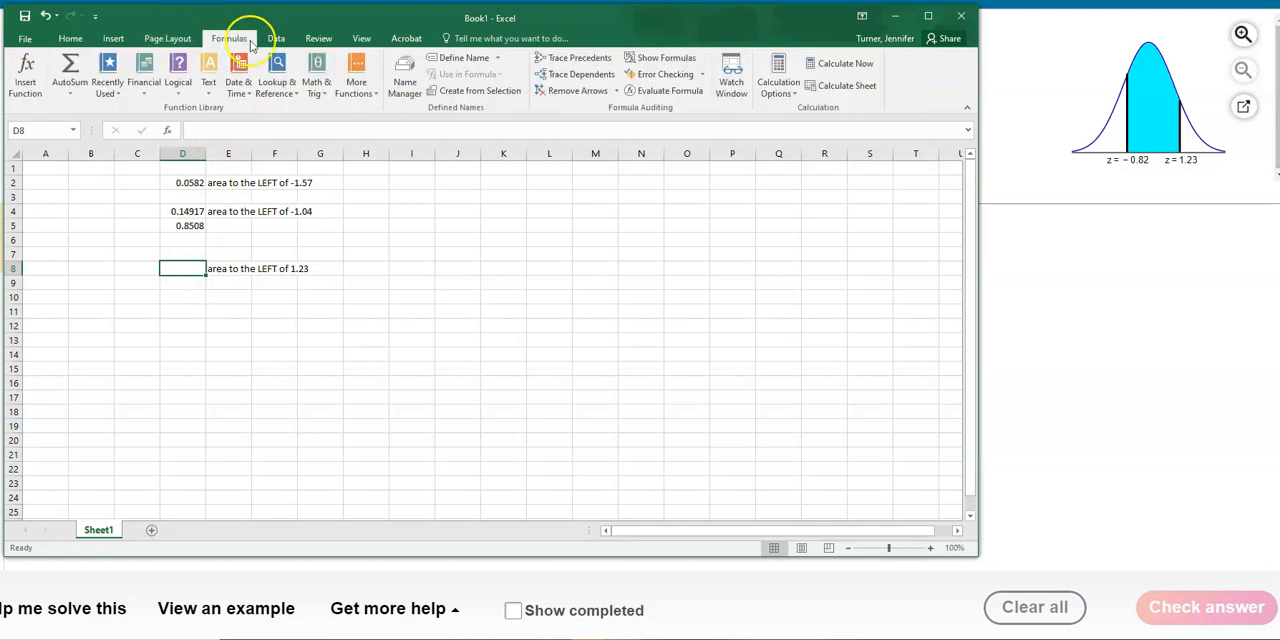
left_click(356, 80)
mouse_move(385, 109)
left_click_drag(575, 180, 571, 371)
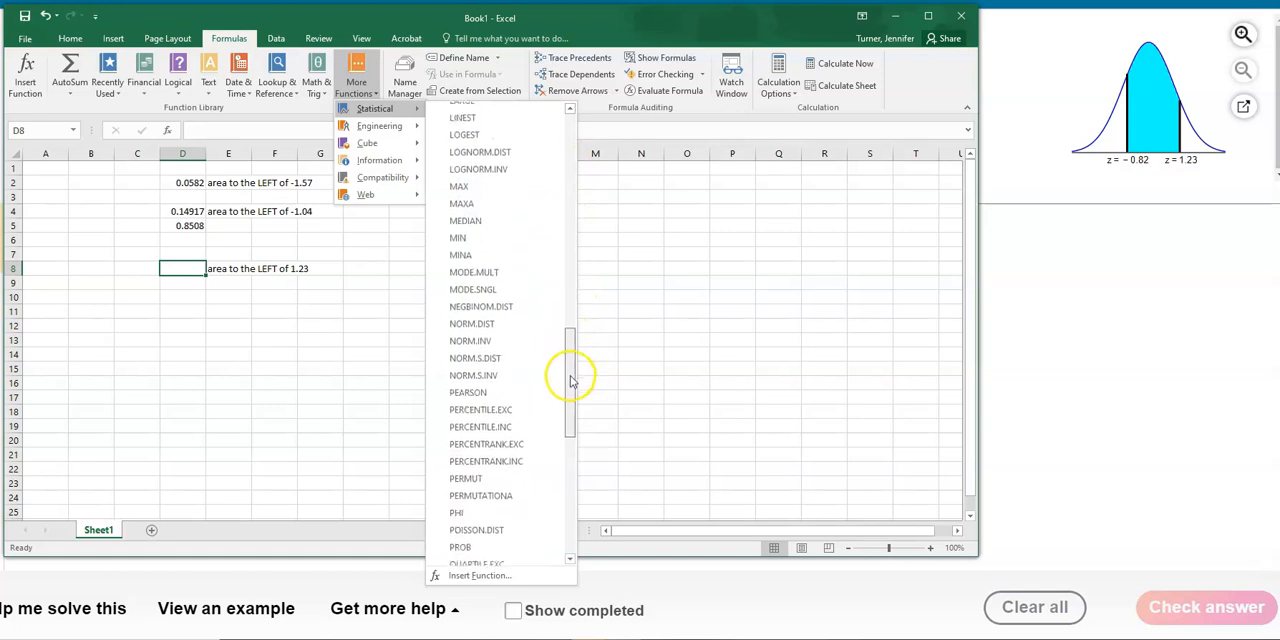
left_click(508, 323)
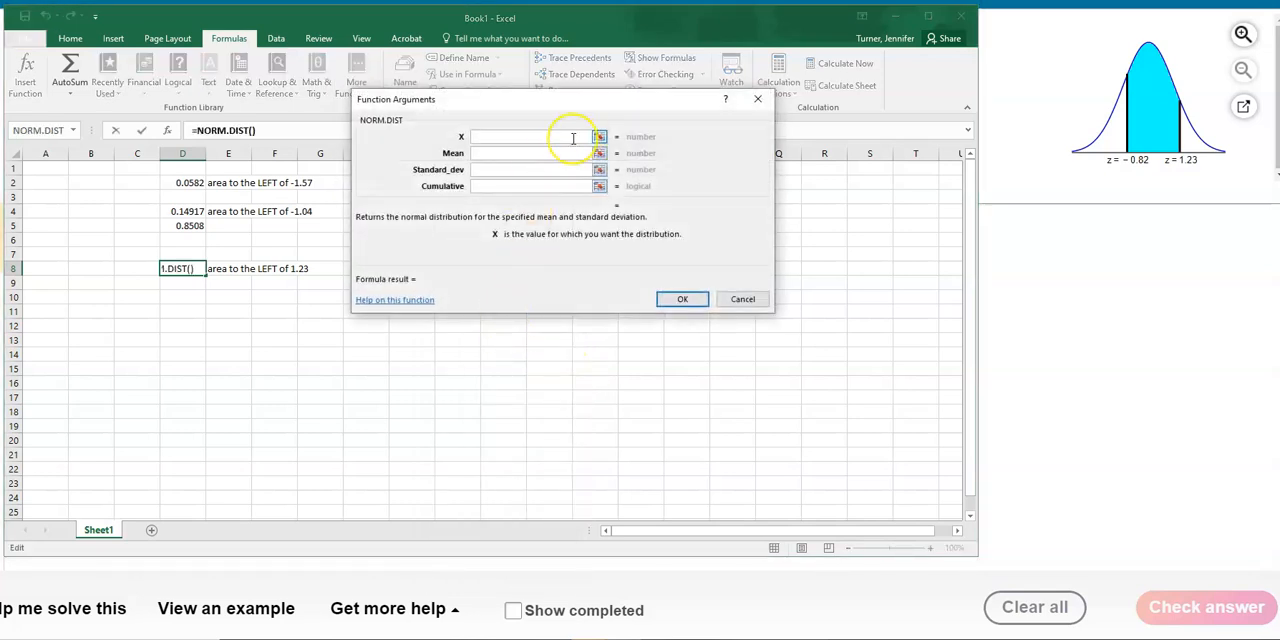
- Complete NORM.DIST in cell D8 with X 1.23, mean 0, standard deviation 1 and cumulative true
type("1.23")
key("Tab")
type("0")
key("Tab")
type("1")
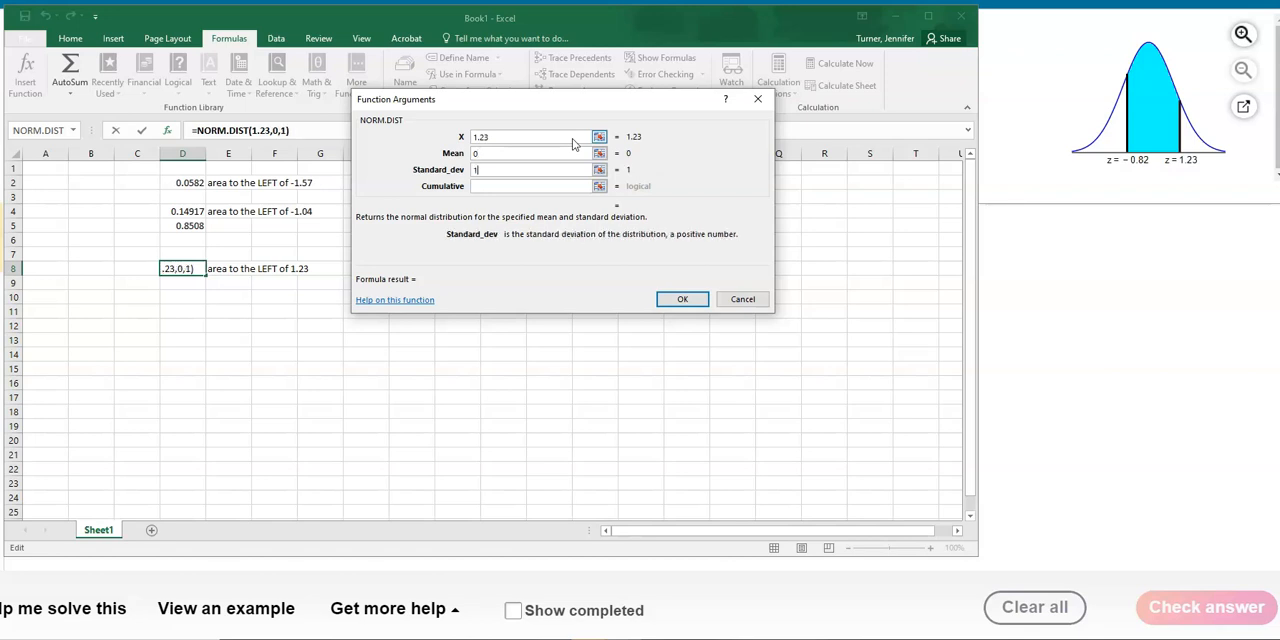
key("Tab")
type("true")
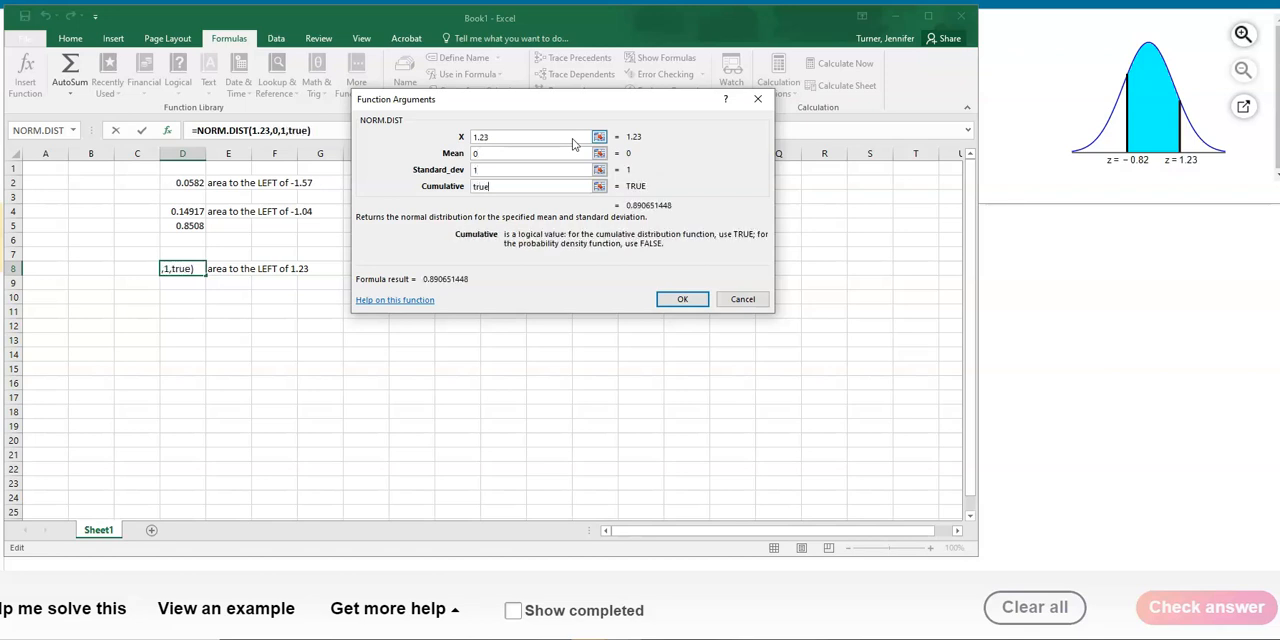
left_click(694, 300)
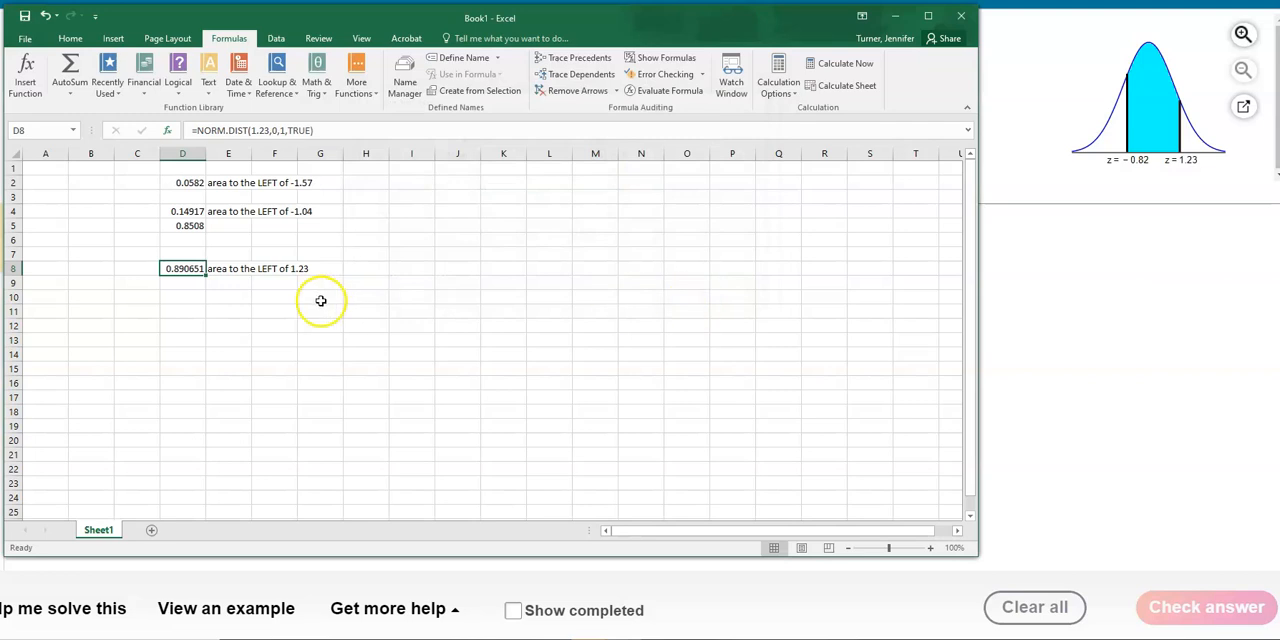
- Label cell E9 "area to the LEFT of -0.82", replacing the autocompleted ending
left_click(238, 284)
type("area to the l")
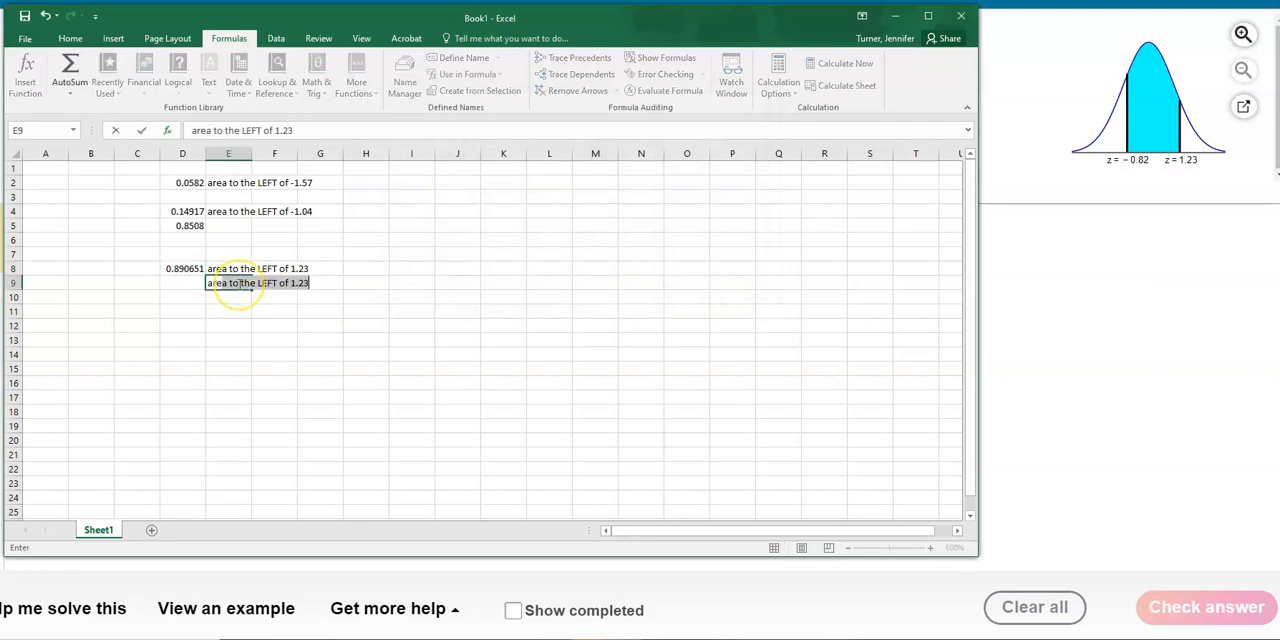
key("BackSpace")
key("BackSpace")
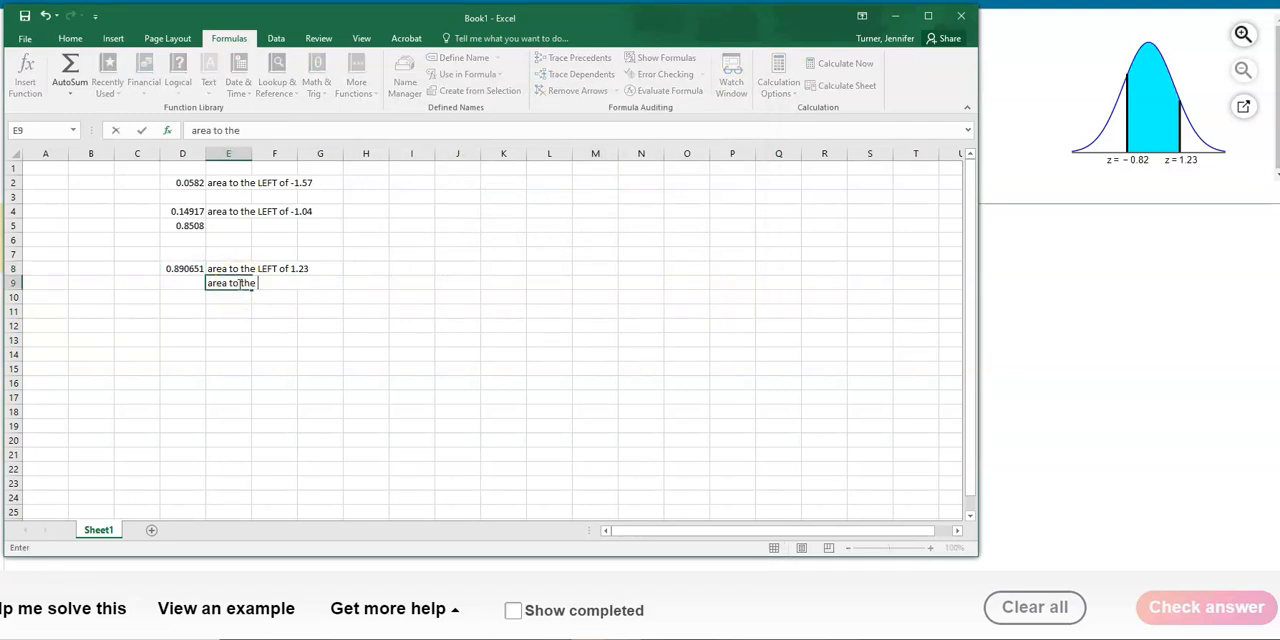
type("left")
key("BackSpace")
key("BackSpace")
key("BackSpace")
key("BackSpace")
type("l")
key("BackSpace")
type("left of -0.82")
key("Return")
- Insert the statistical function NORM.DIST in cell D9
left_click(165, 285)
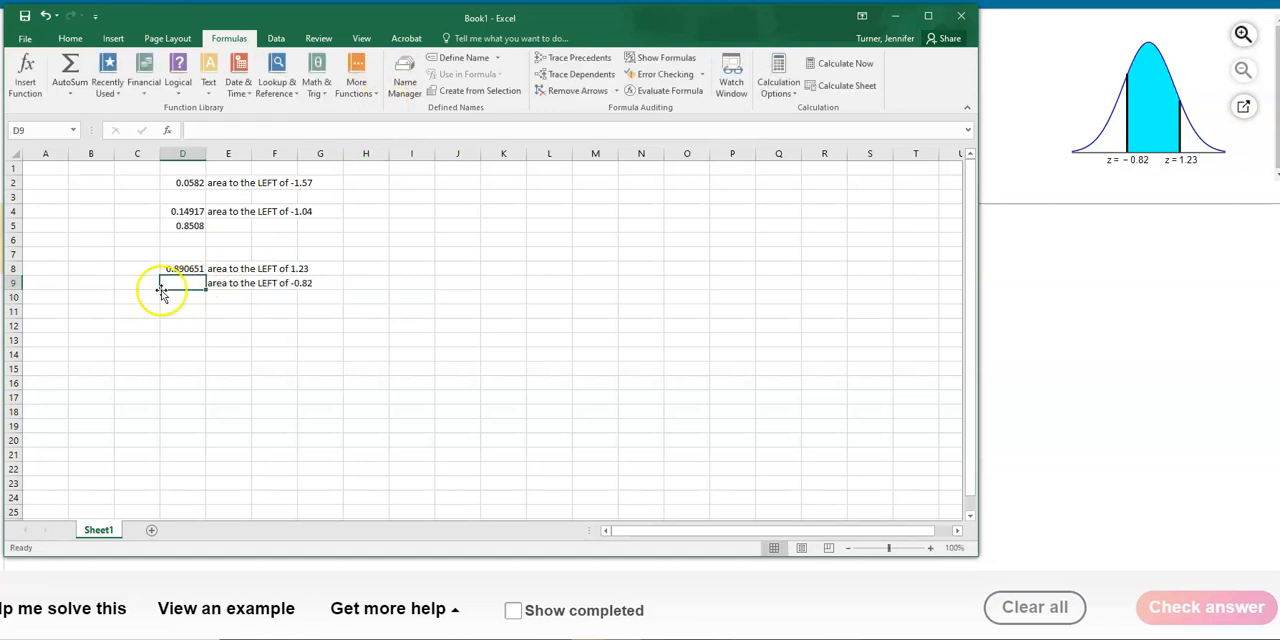
left_click(356, 85)
mouse_move(378, 110)
left_click_drag(571, 137, 594, 357)
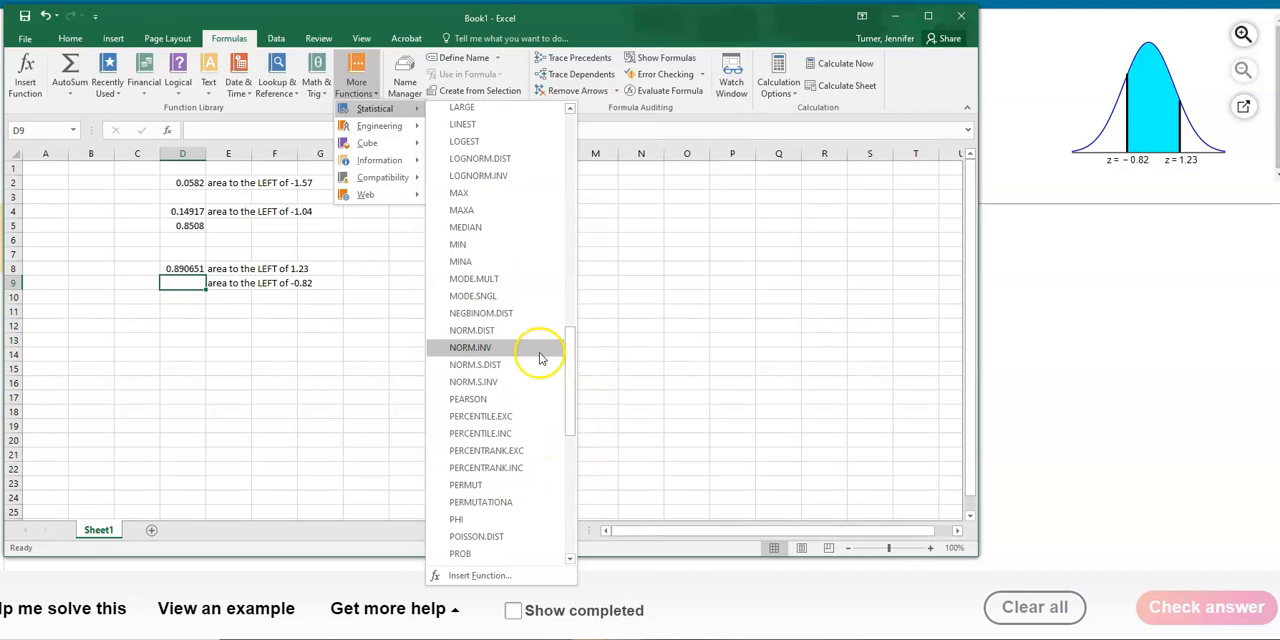
left_click(476, 332)
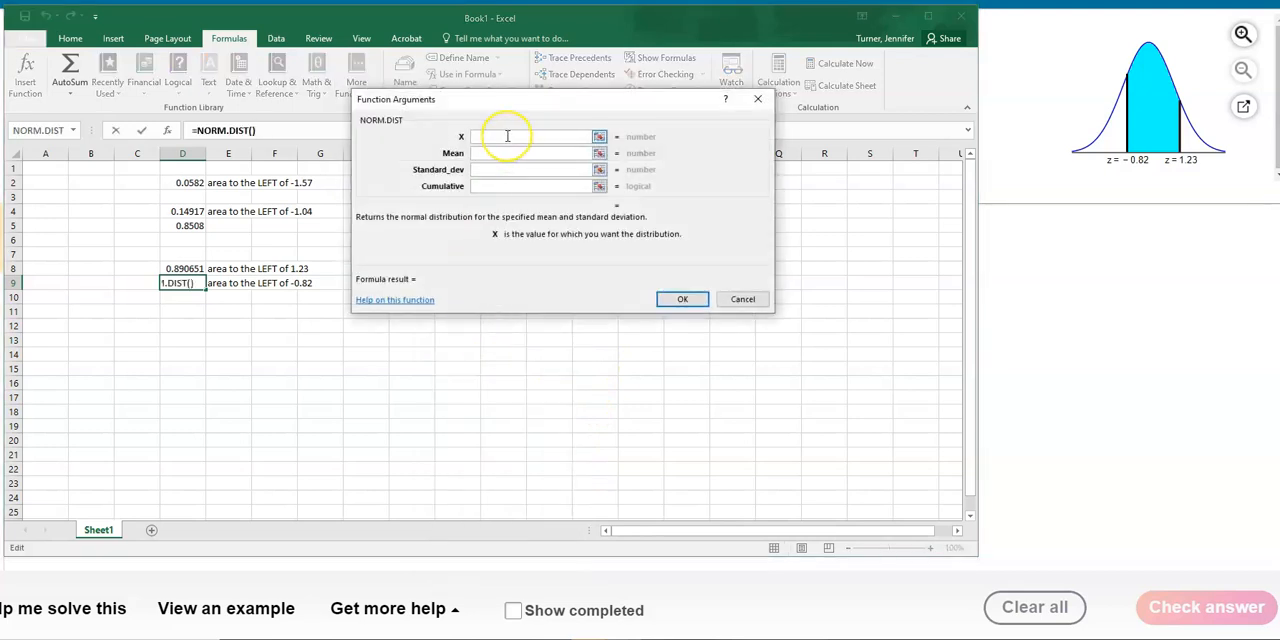
- Complete NORM.DIST in cell D9 with X -0.82, mean 0, standard deviation 1 and cumulative true
type("-0.82")
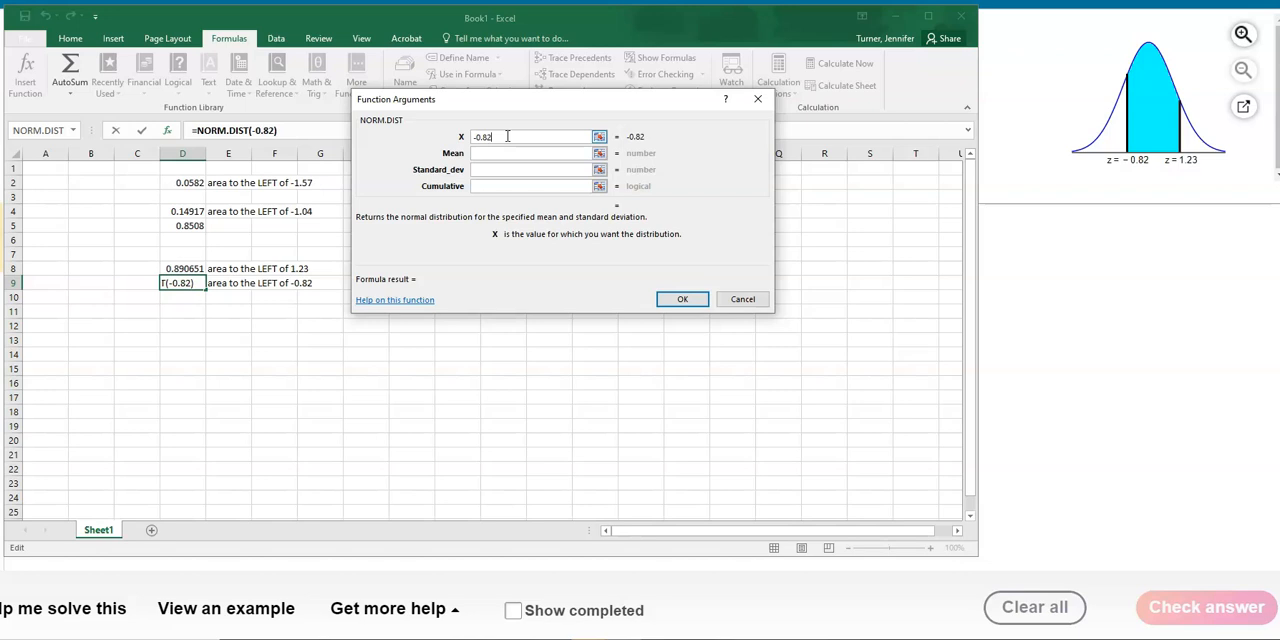
key("Tab")
type("0")
key("Tab")
type("1")
key("Tab")
type("true")
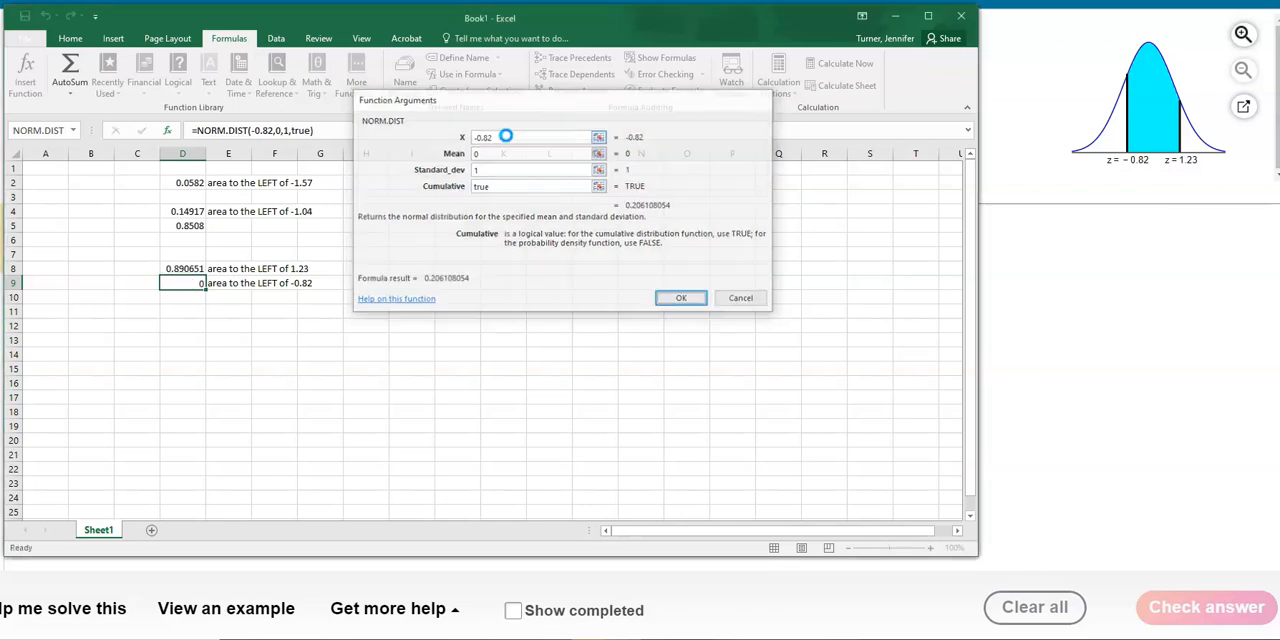
key("Return")
left_click(231, 309)
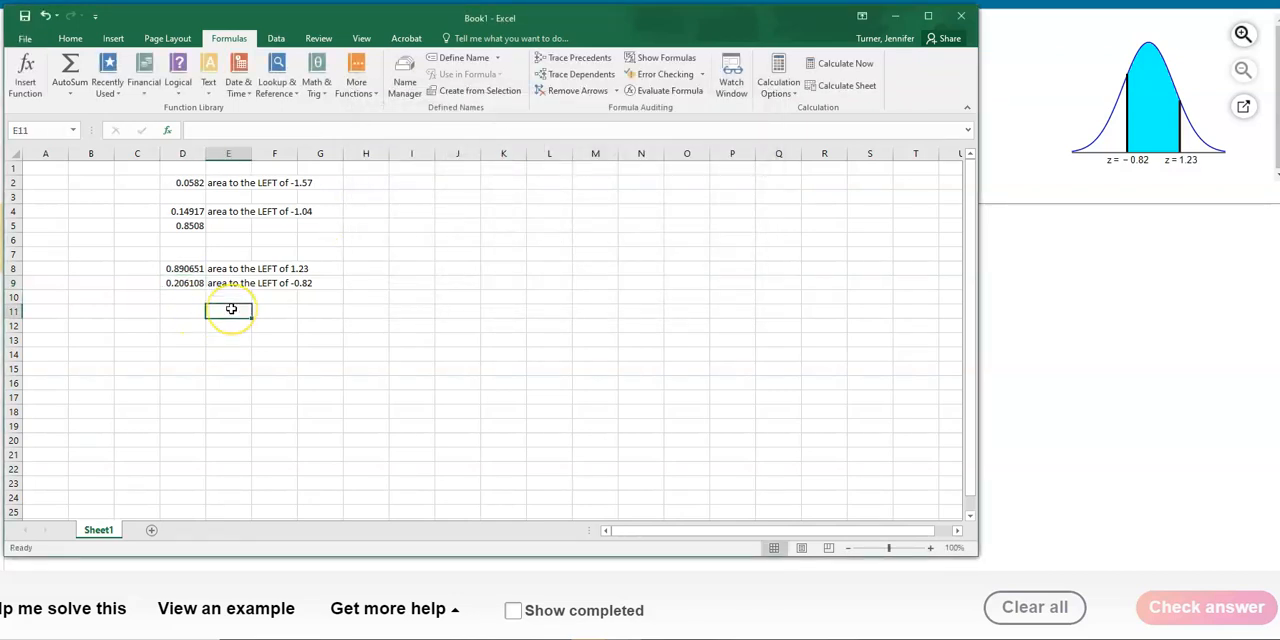
- Label cell E11 "area between -0.82 and 1.23"
type("area")
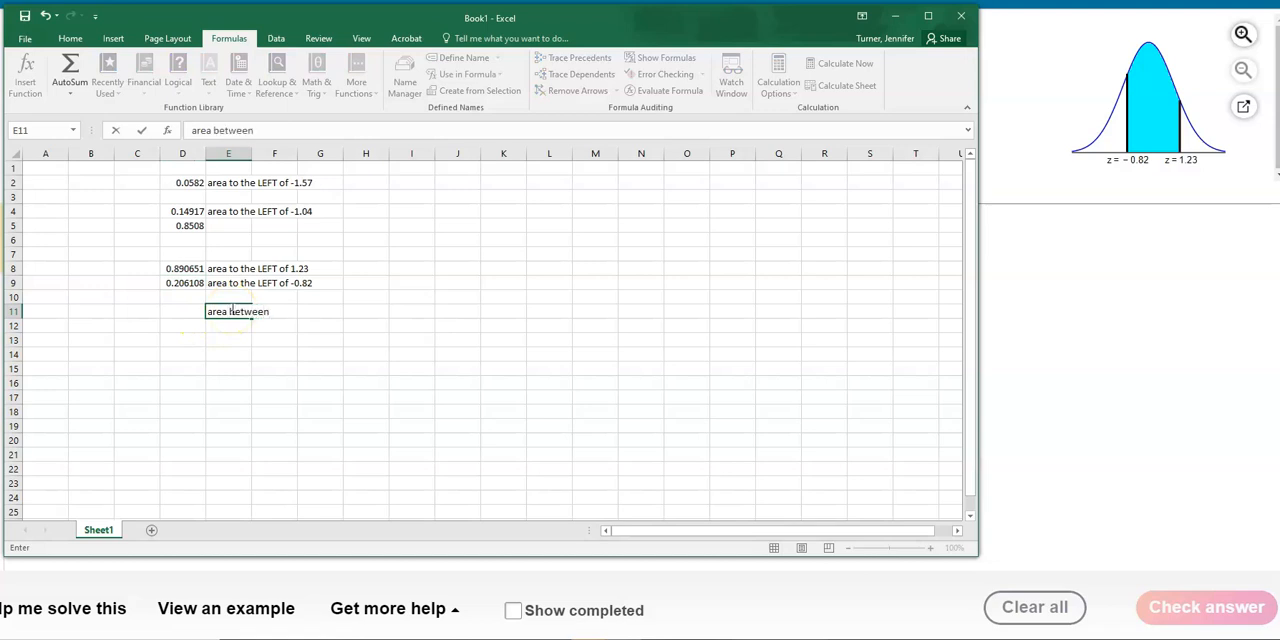
type("between -0.82 and 1.23")
key("Return")
- Enter the formula =D8-D9 in cell D11 to subtract the smaller left area from the larger one
left_click(189, 268)
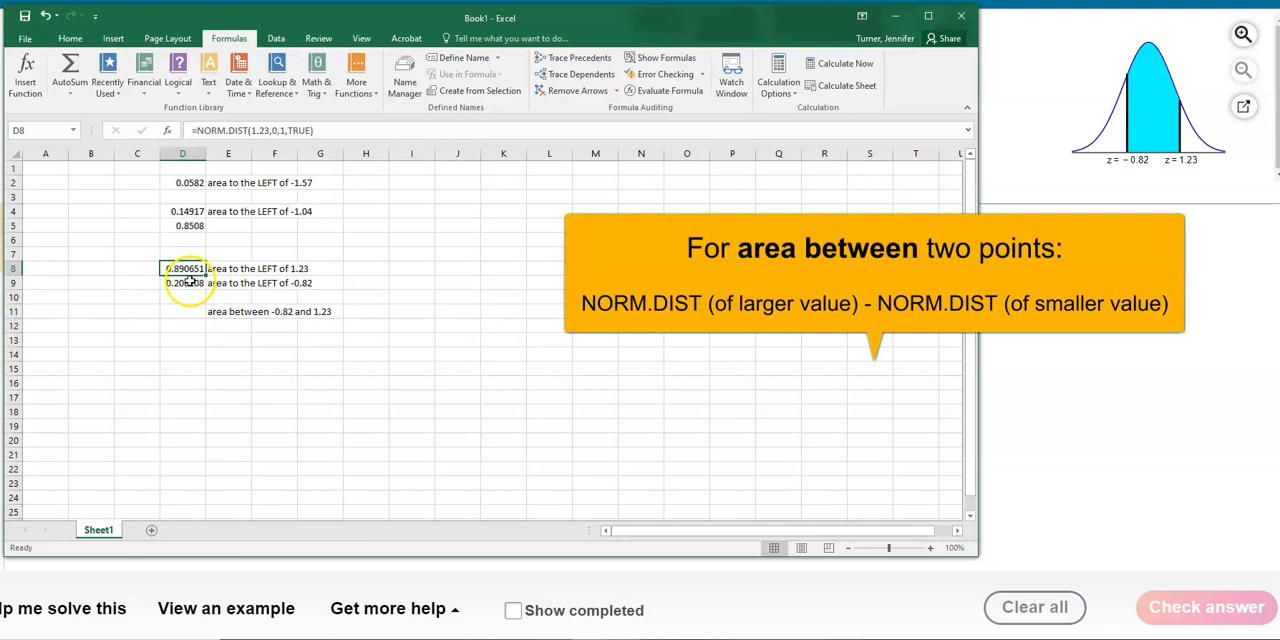
left_click(189, 283)
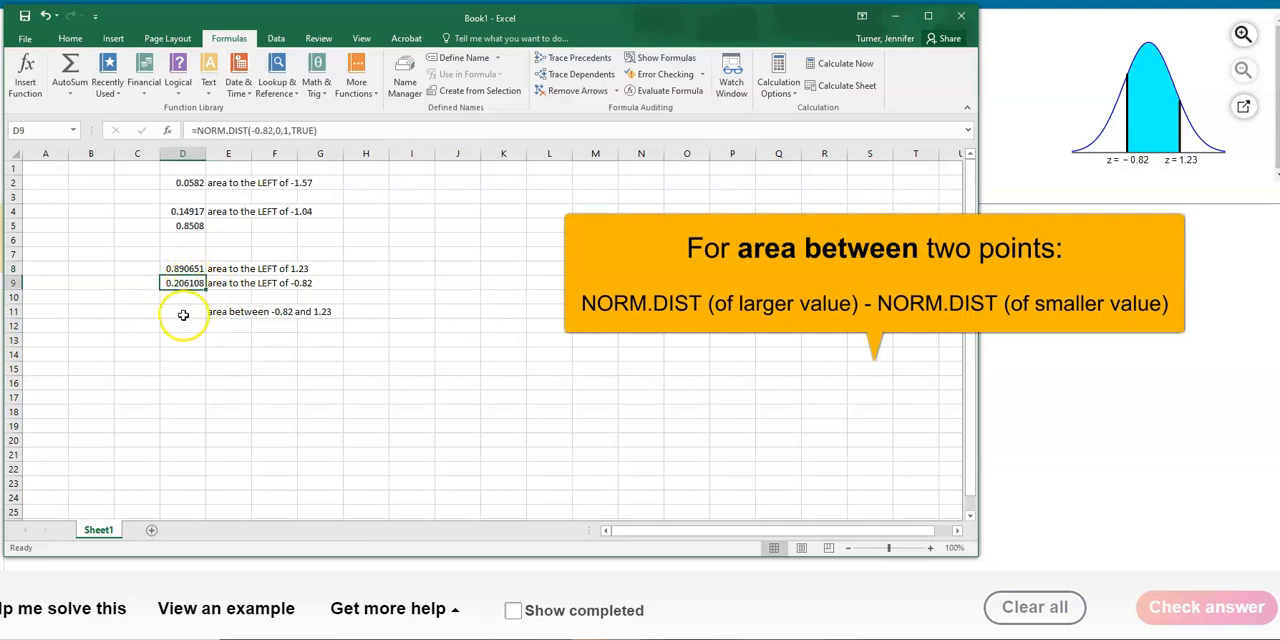
left_click(182, 313)
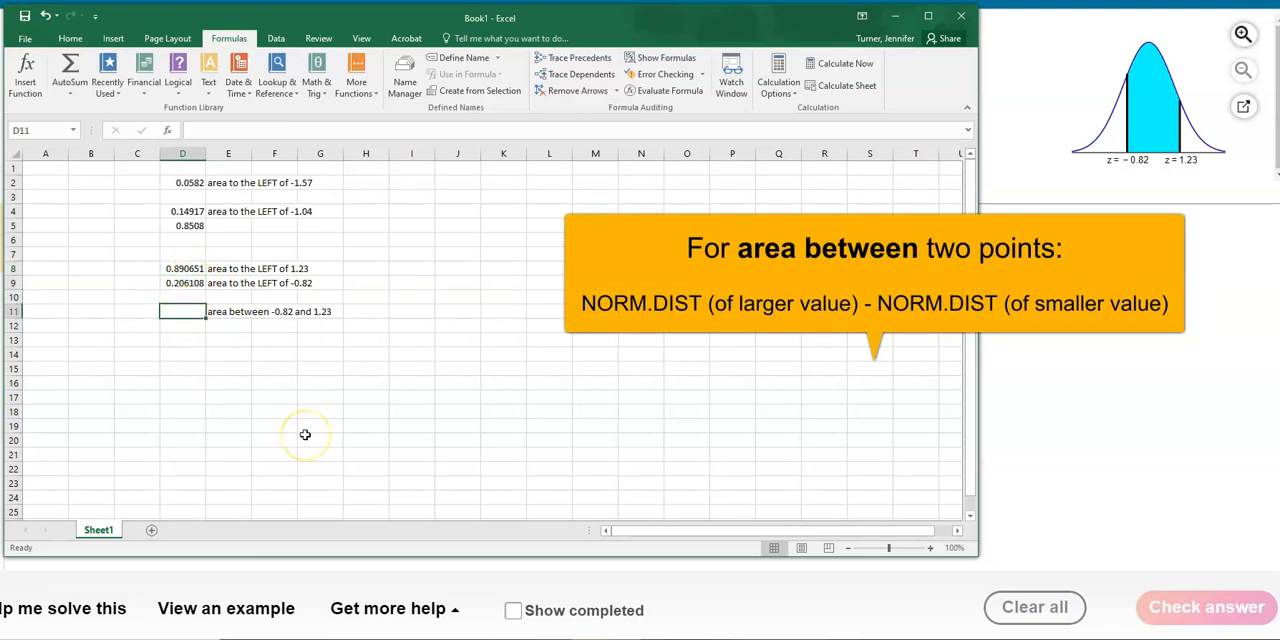
type("=")
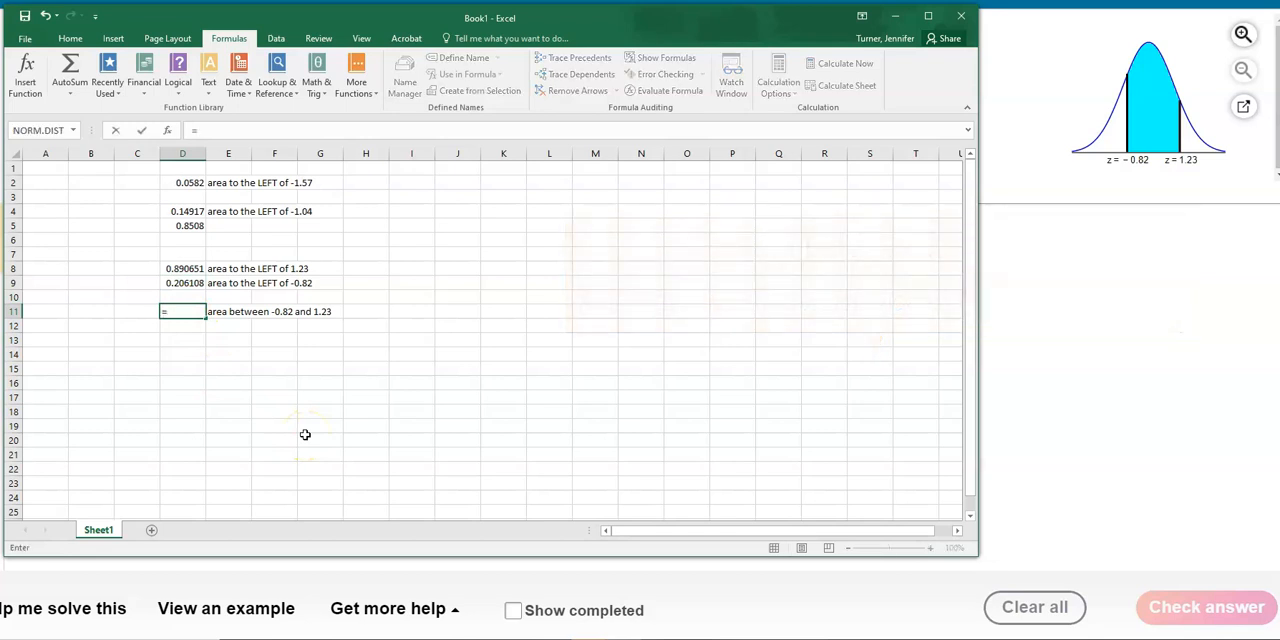
left_click(189, 269)
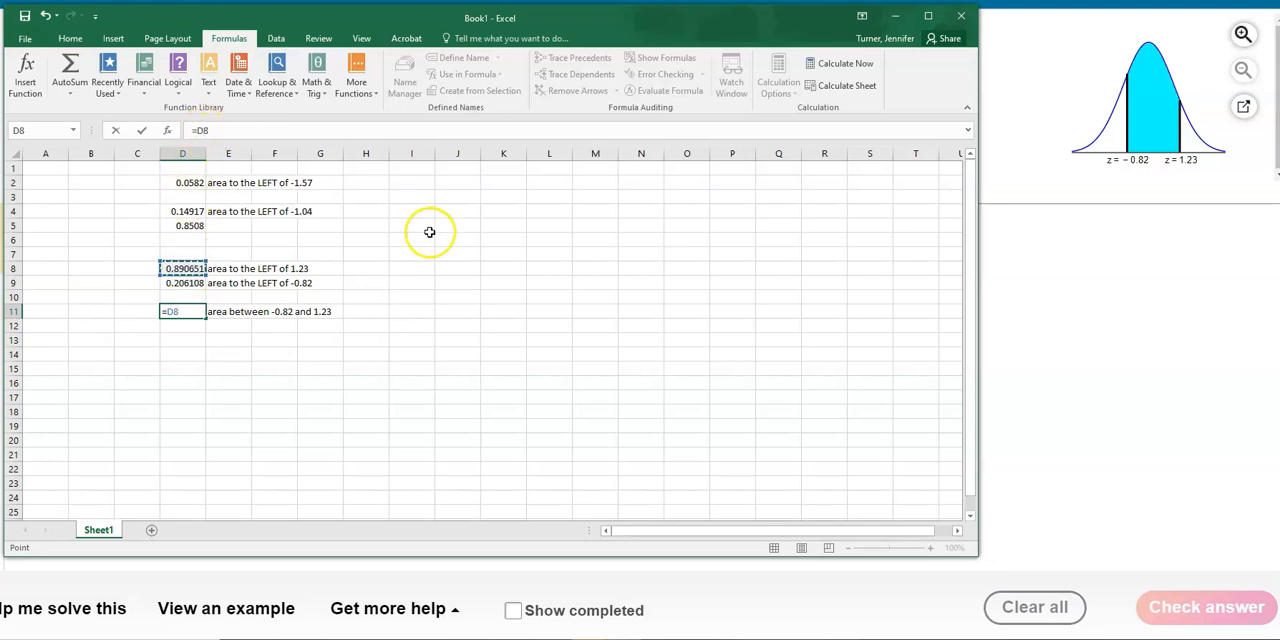
type("-")
left_click(189, 283)
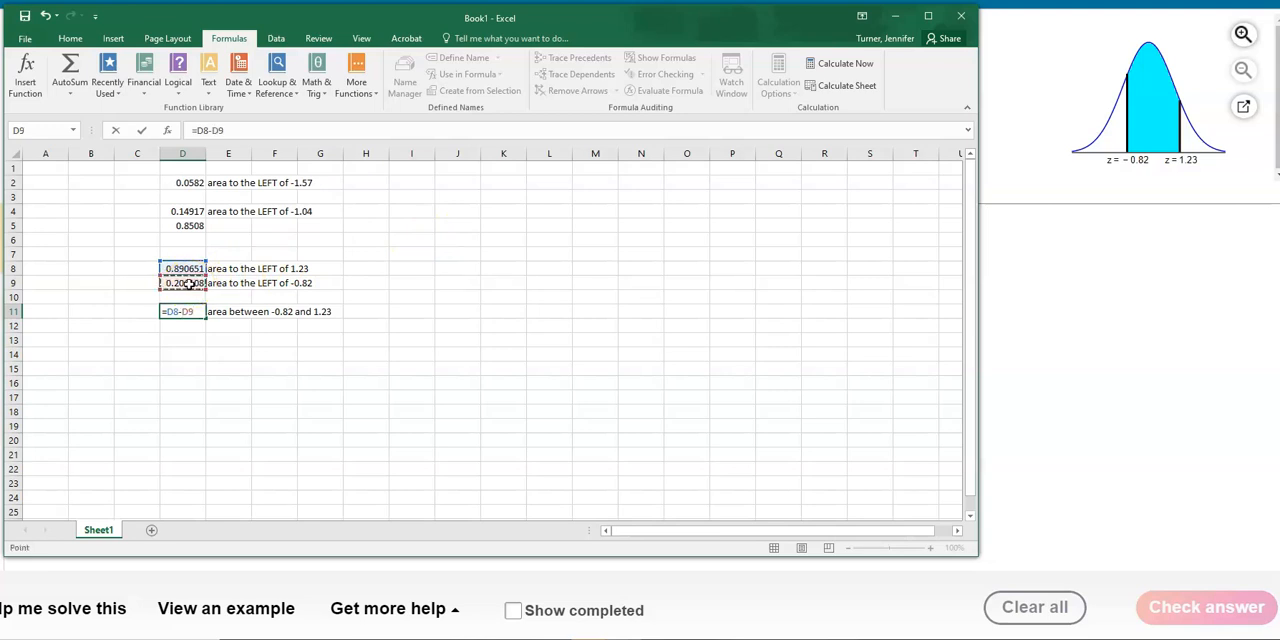
key("Return")
key("Up")
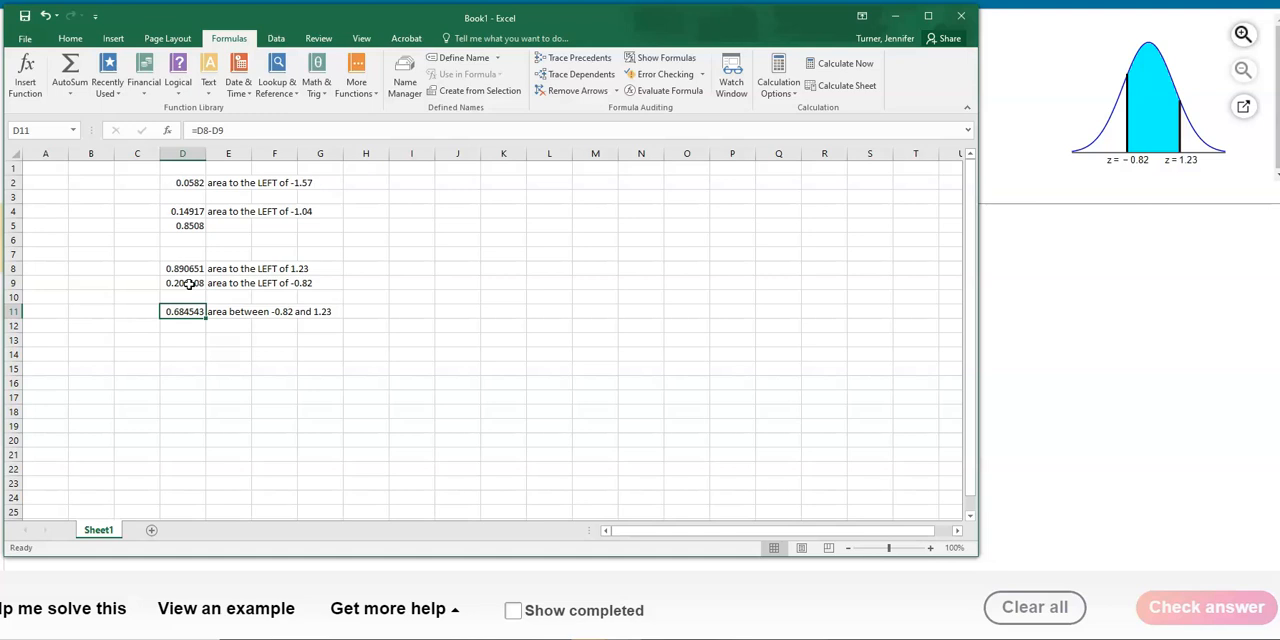
- Move the workbook window clear of the homework answer field and reduce cell D11 to four decimal places
left_click_drag(271, 17, 558, 88)
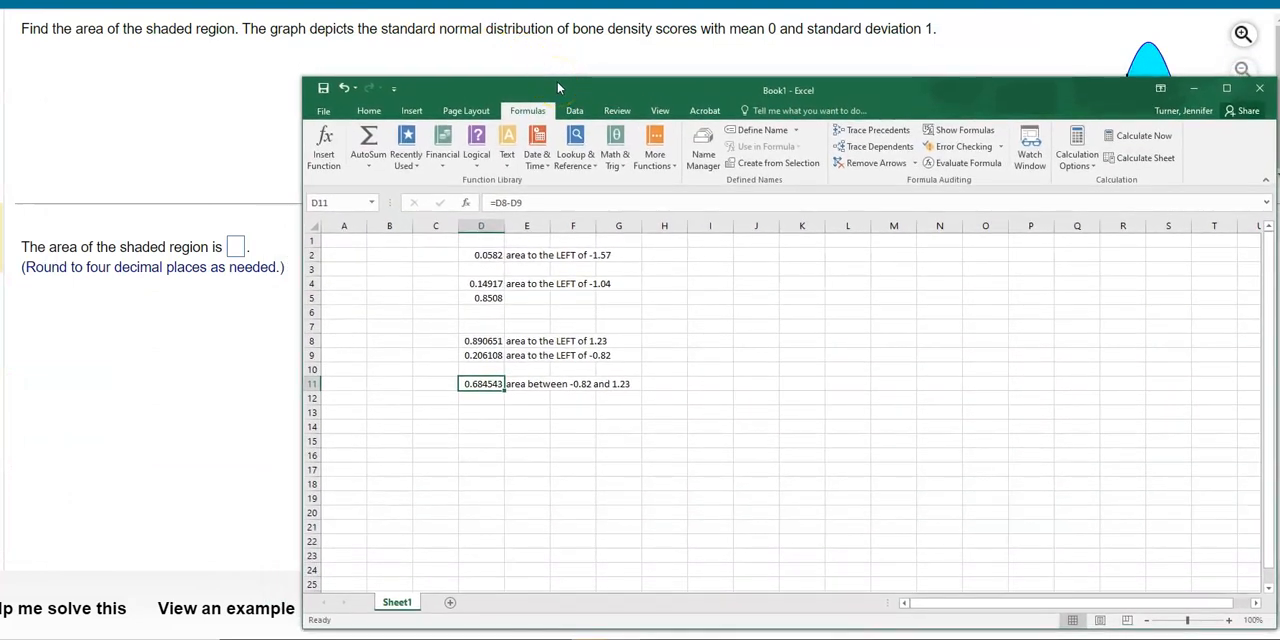
left_click(368, 111)
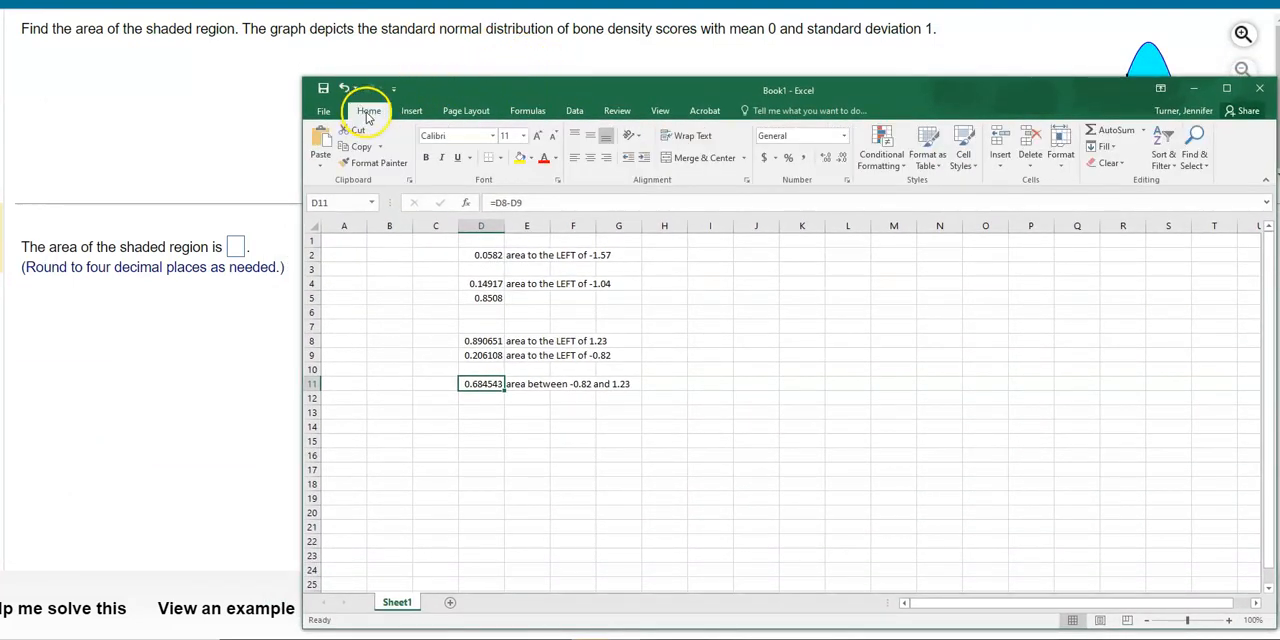
left_click(843, 160)
left_click(843, 160)
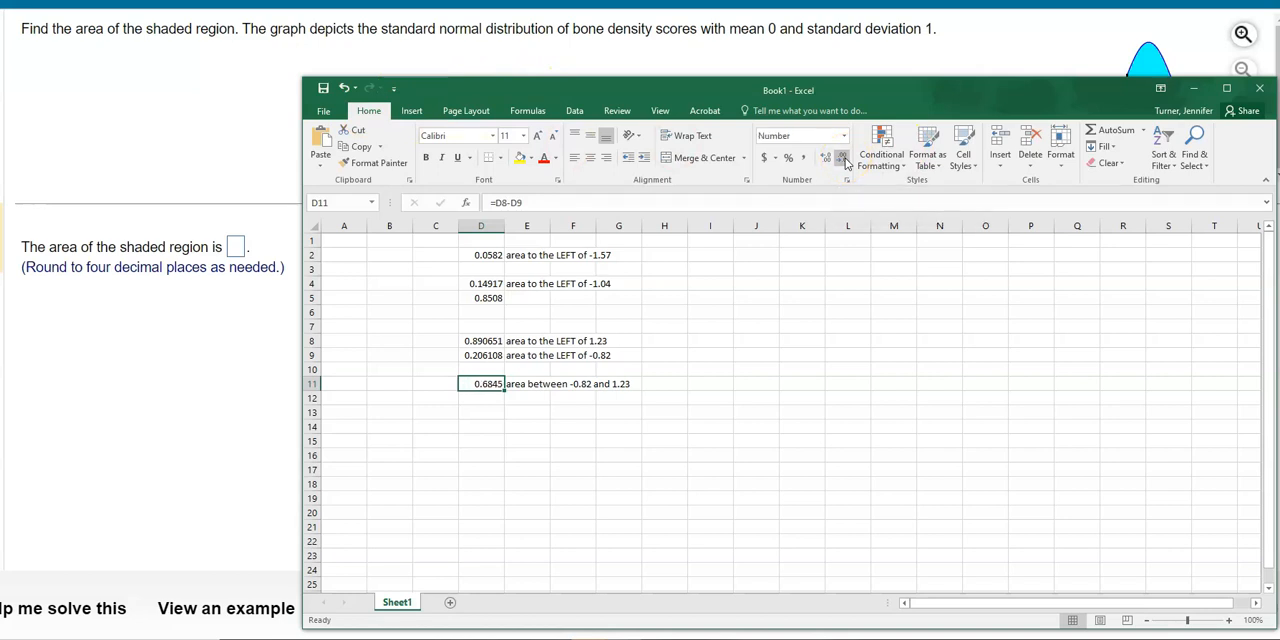
- Switch to the homework page, answer .6845 for the area of the shaded region, check it and dismiss the feedback
left_click(233, 247)
type(".6845")
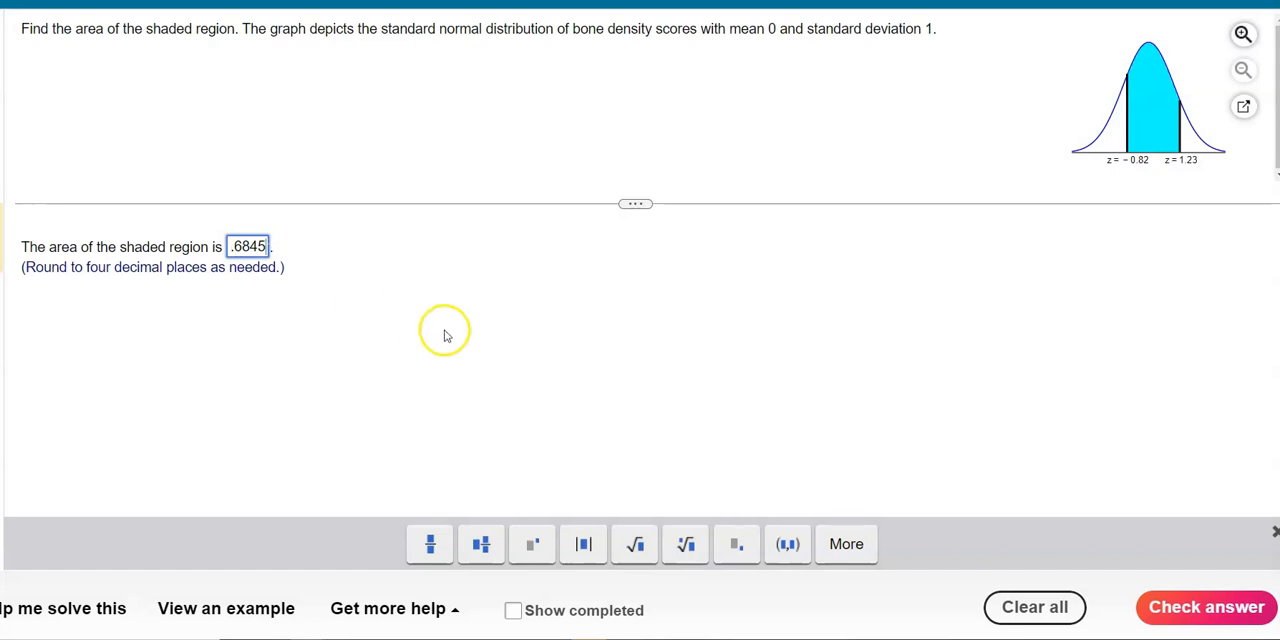
left_click(1197, 608)
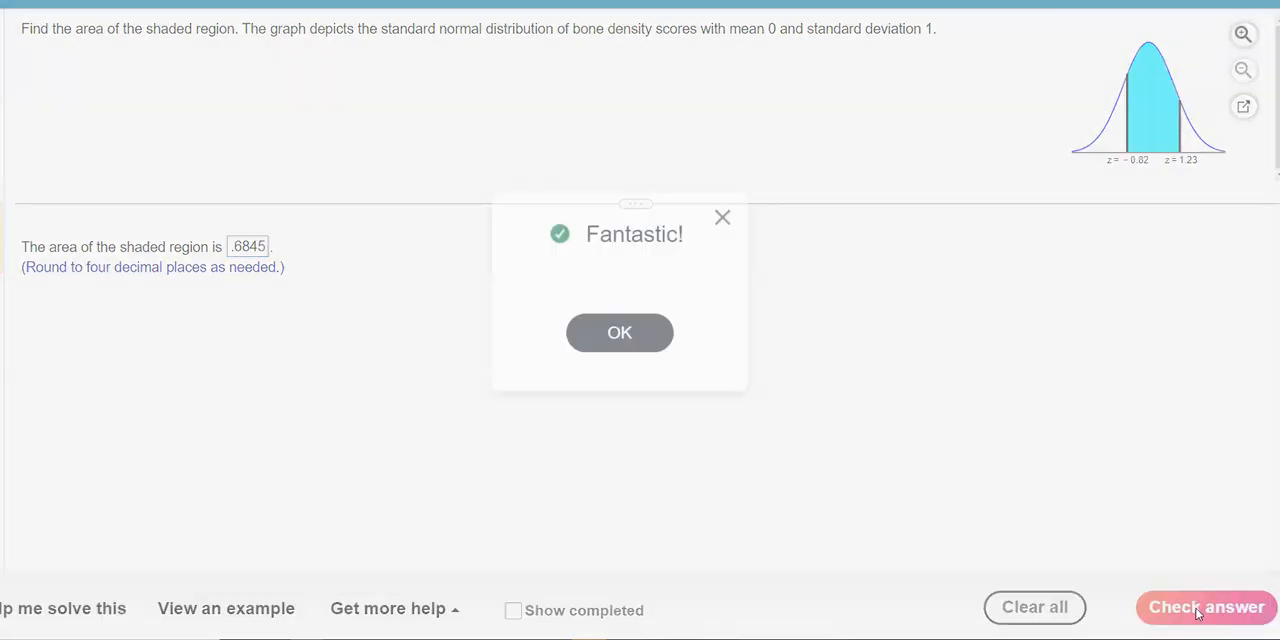
left_click(629, 334)
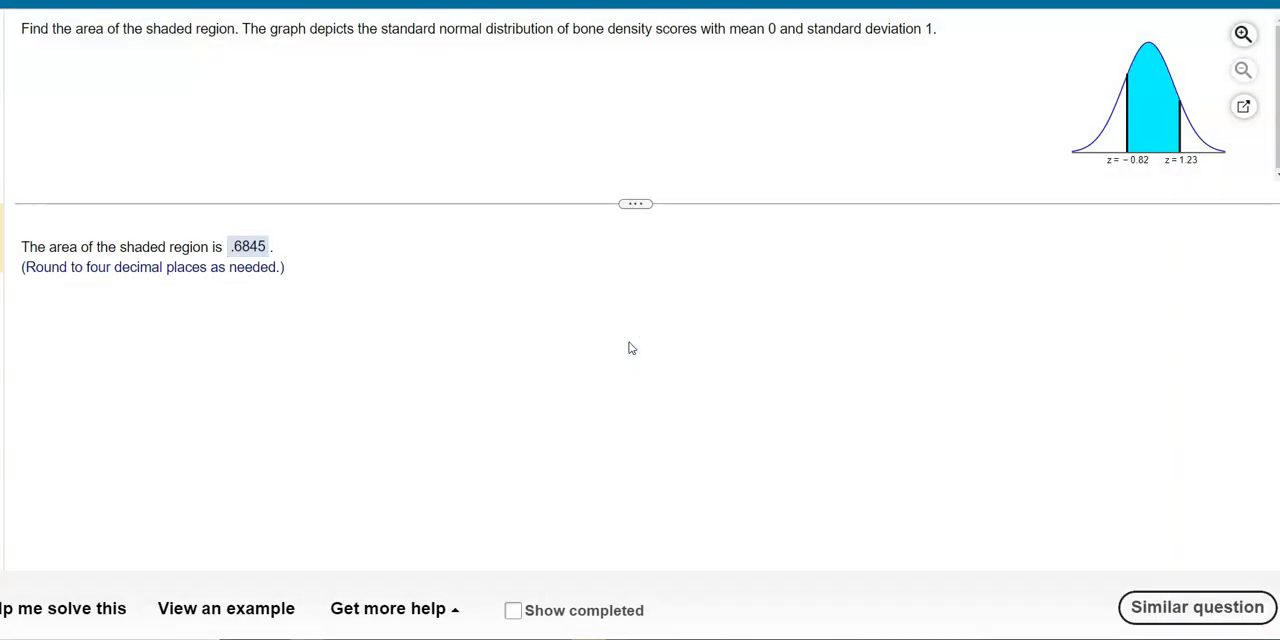